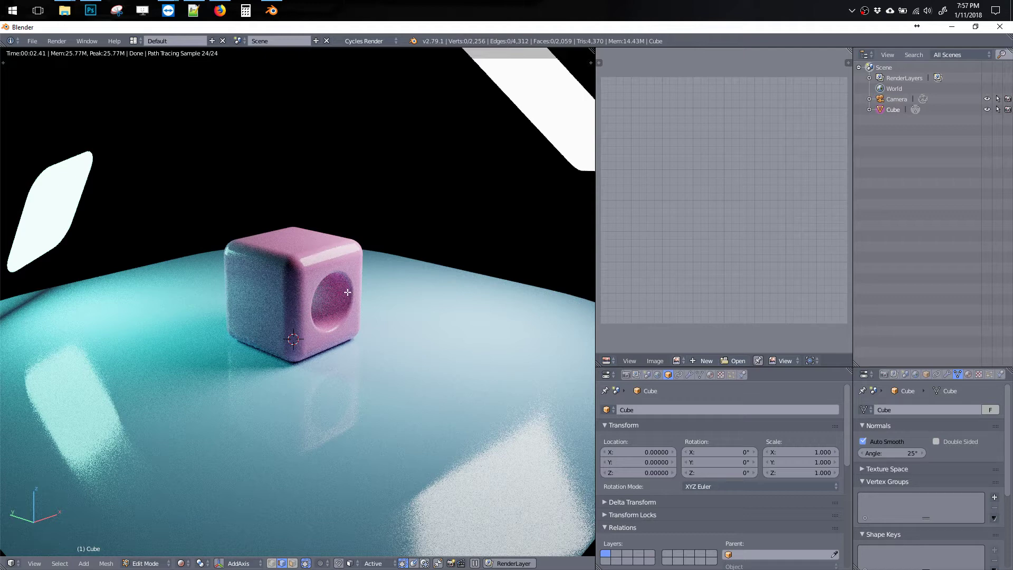
- Orbit slightly around the rendered pink cube and bring up the HEAVYPOLY material pop-up
middle_drag(349, 279, 354, 221)
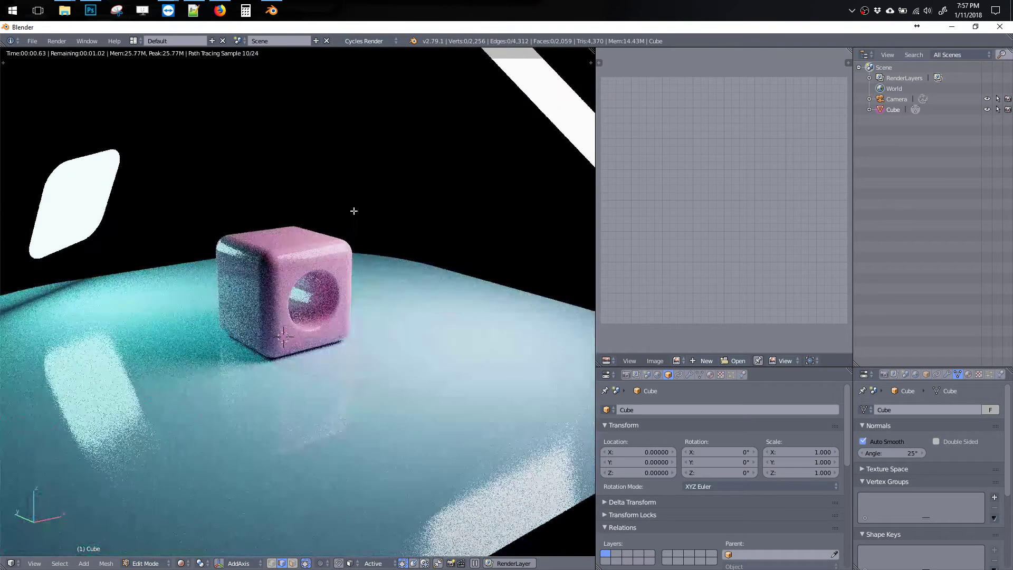
key(ctrl+shift+m)
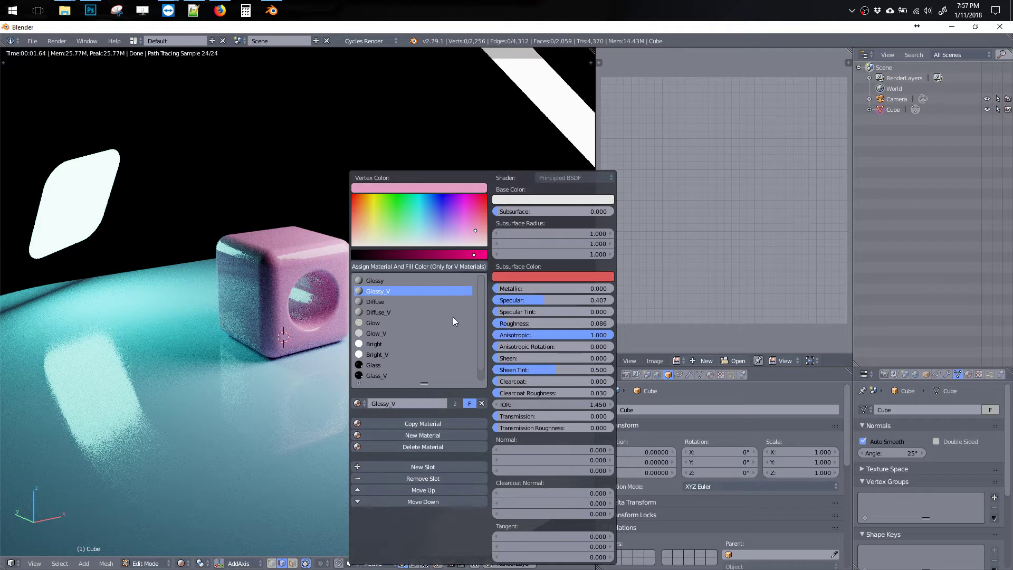
- Maximize the rendered 3D view to fill the window and reopen the material pop-up to test it
key(ctrl+Up)
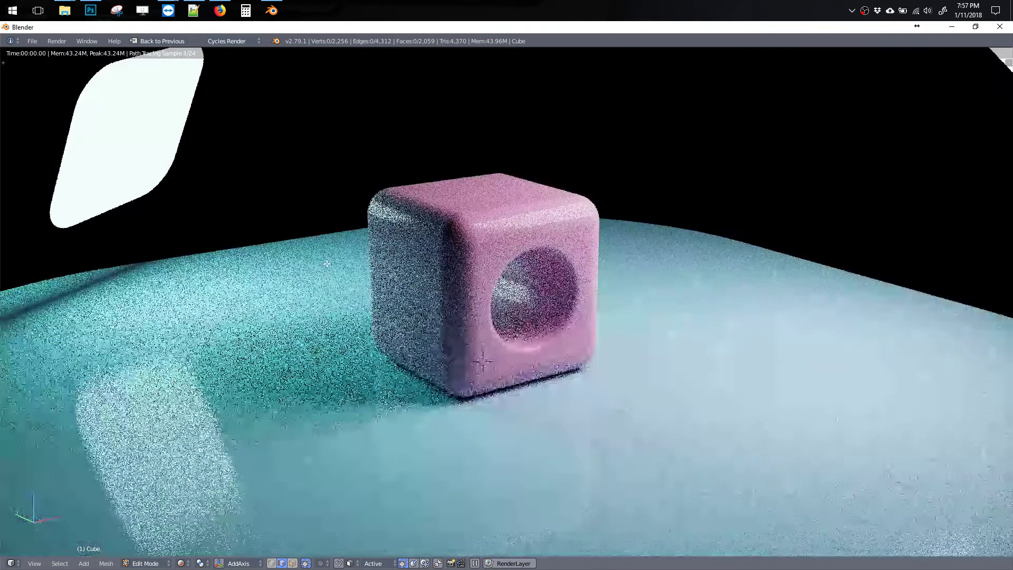
key(alt+v)
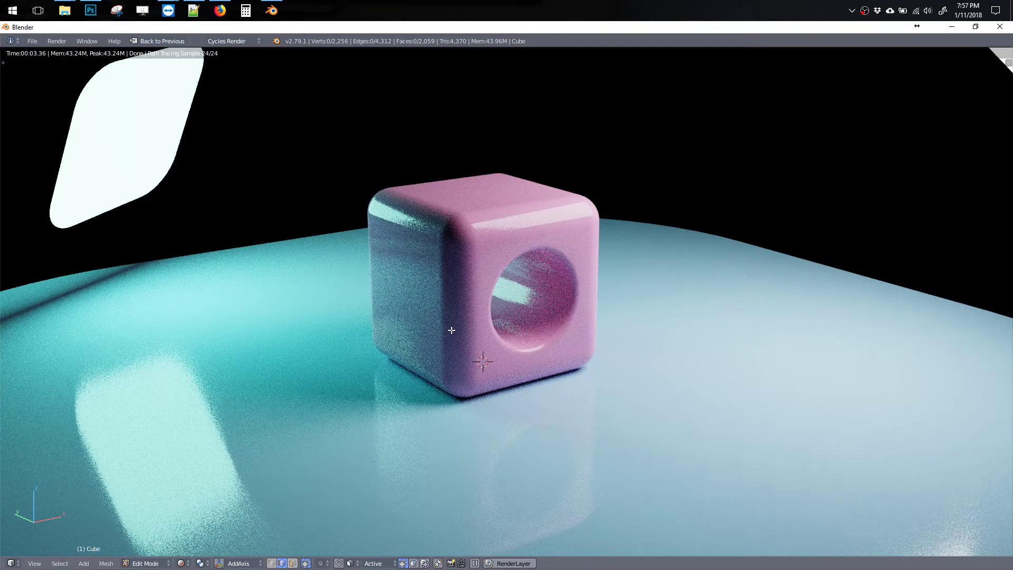
key(alt+v)
- Quit Blender without saving, rearrange the config and HP_Materials_Popup_Standalone windows, and minimize Firefox
click(999, 29)
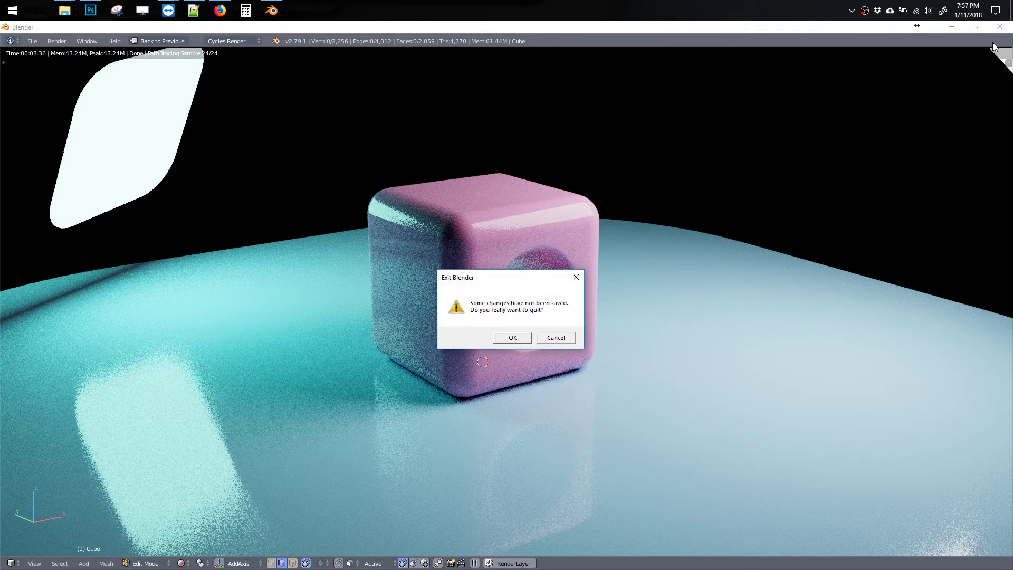
click(524, 340)
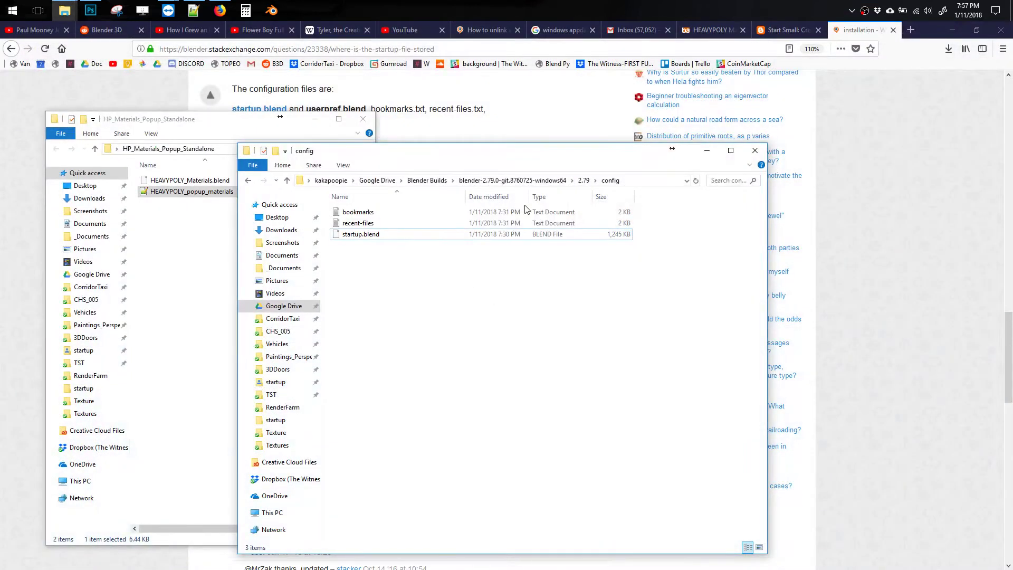
drag(544, 153, 327, 353)
drag(246, 131, 190, 140)
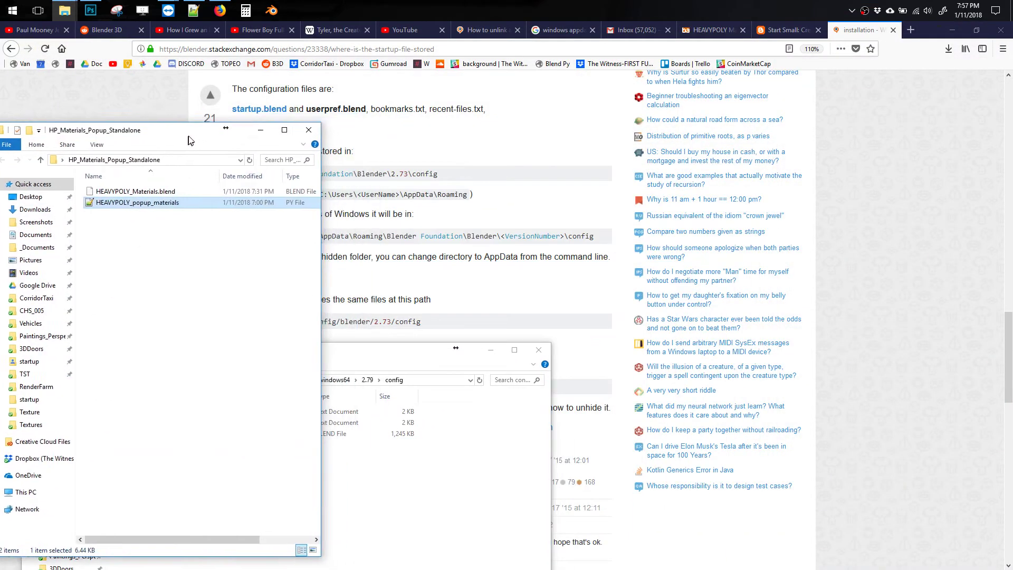
click(954, 31)
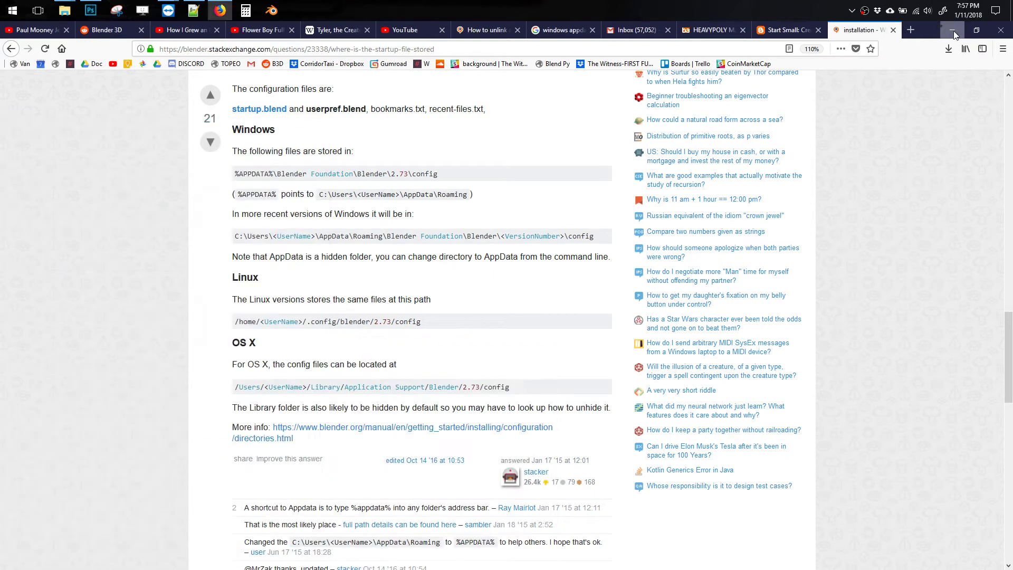
- Open the Blender build folder and navigate into 2.79\scripts\startup
double_click(596, 153)
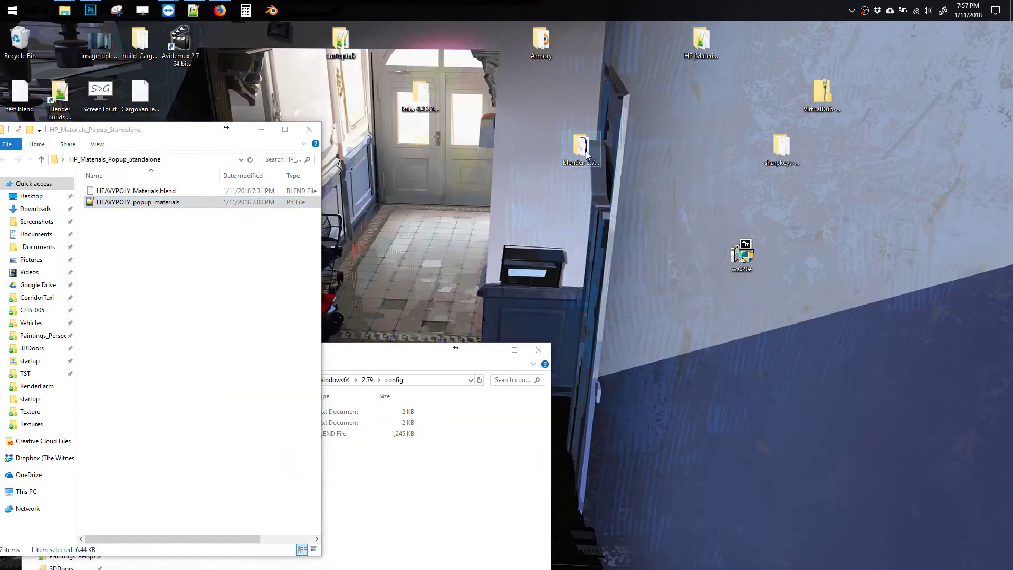
drag(199, 30, 695, 84)
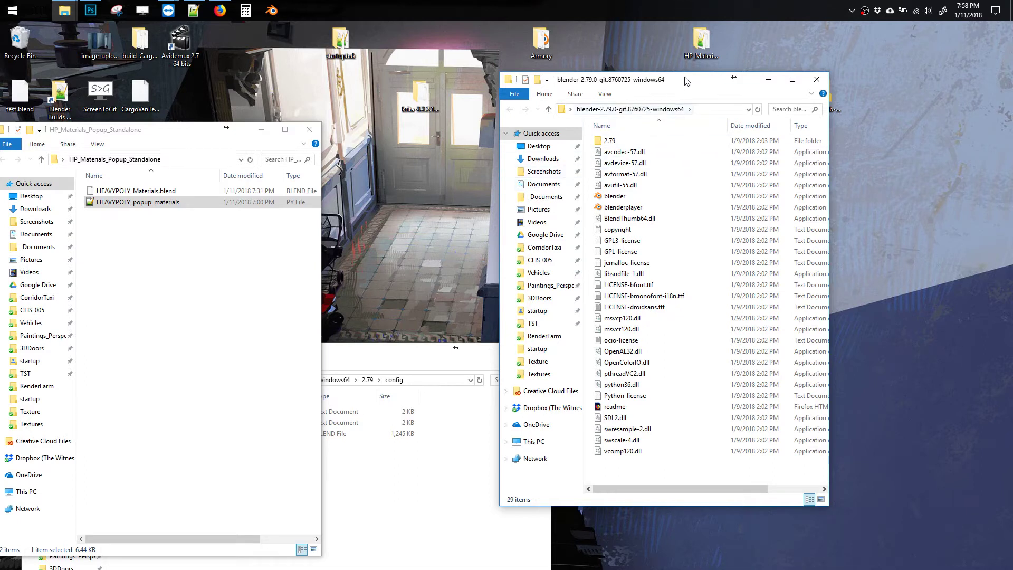
double_click(607, 143)
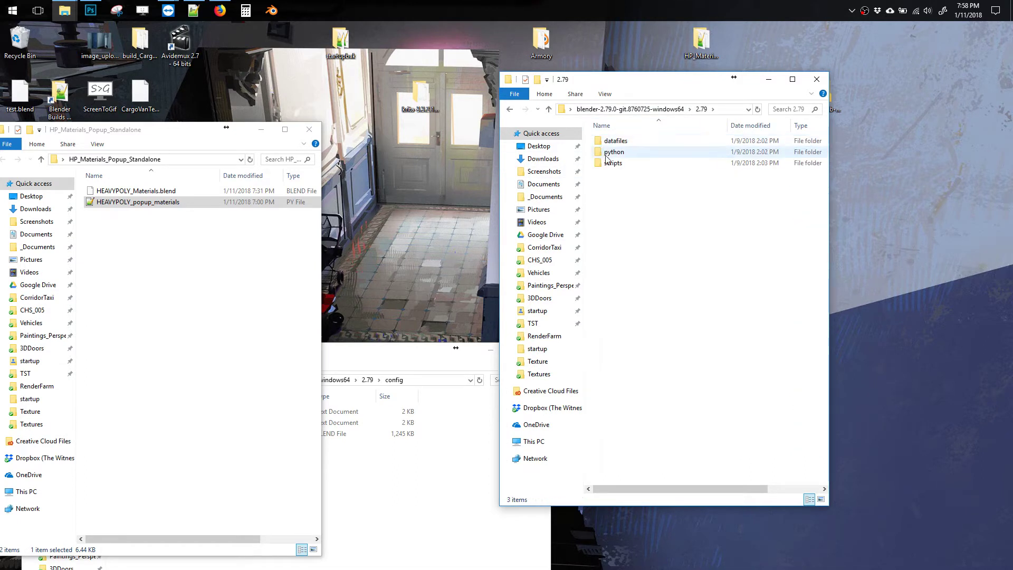
click(610, 165)
double_click(611, 165)
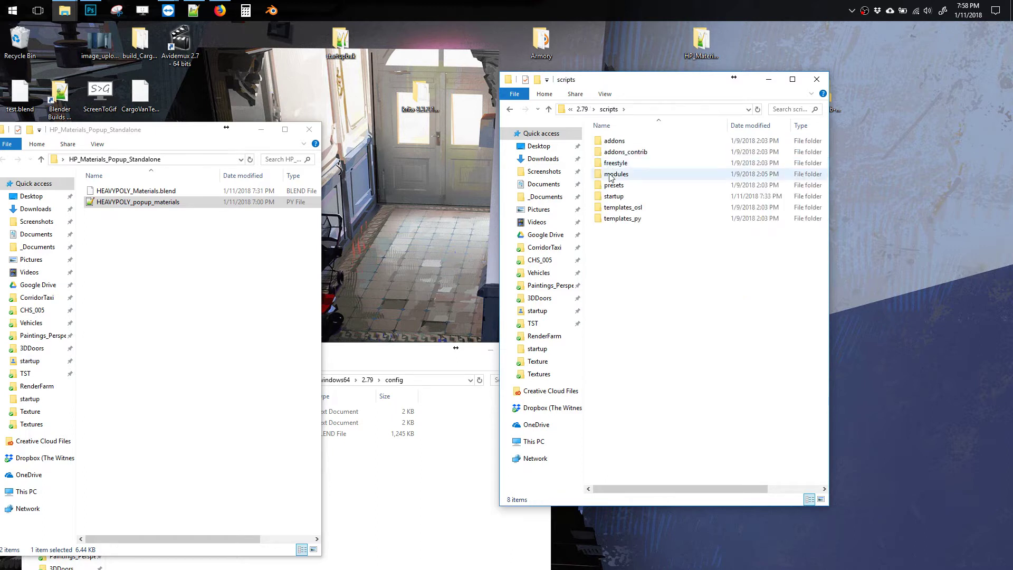
double_click(611, 197)
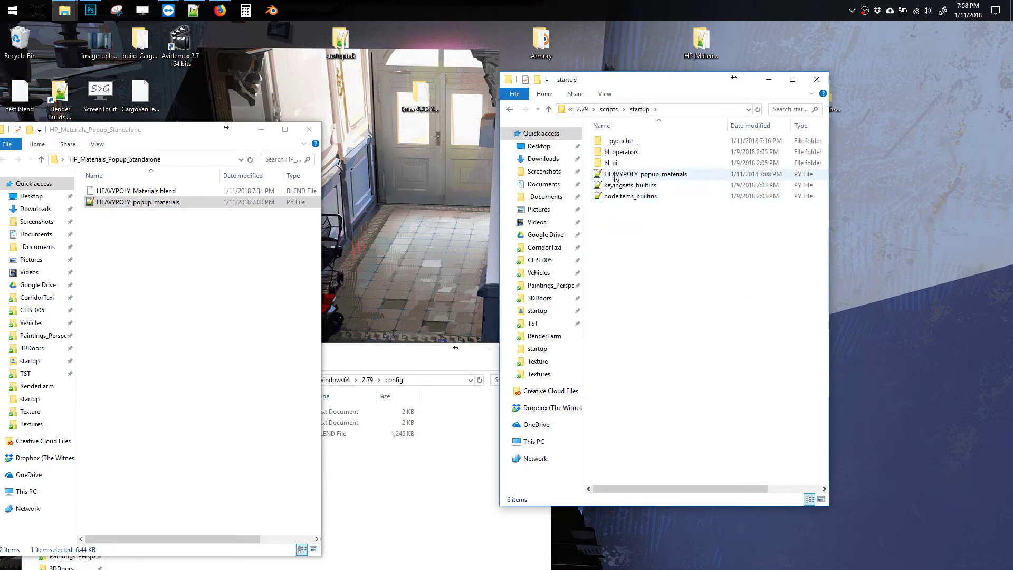
- Delete the old HEAVYPOLY_popup_materials script and paste in the copy from HP_Materials_Popup_Standalone
click(612, 174)
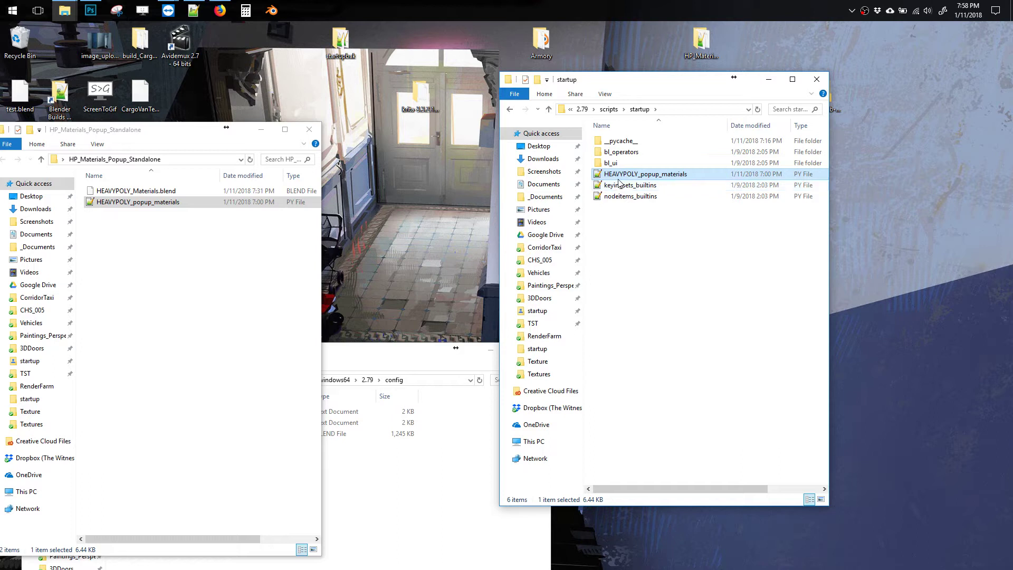
key(Delete)
click(253, 240)
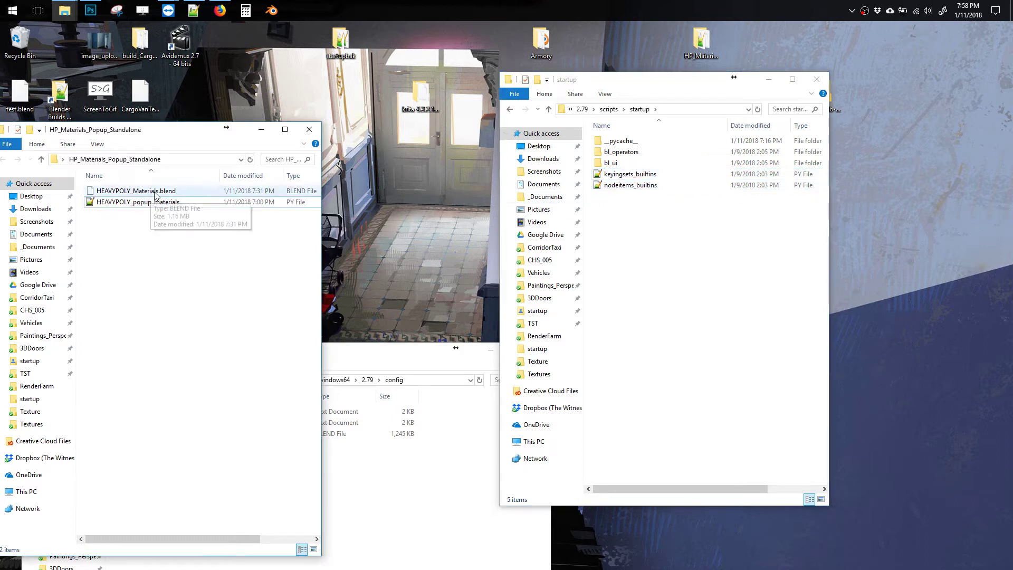
drag(182, 132, 229, 122)
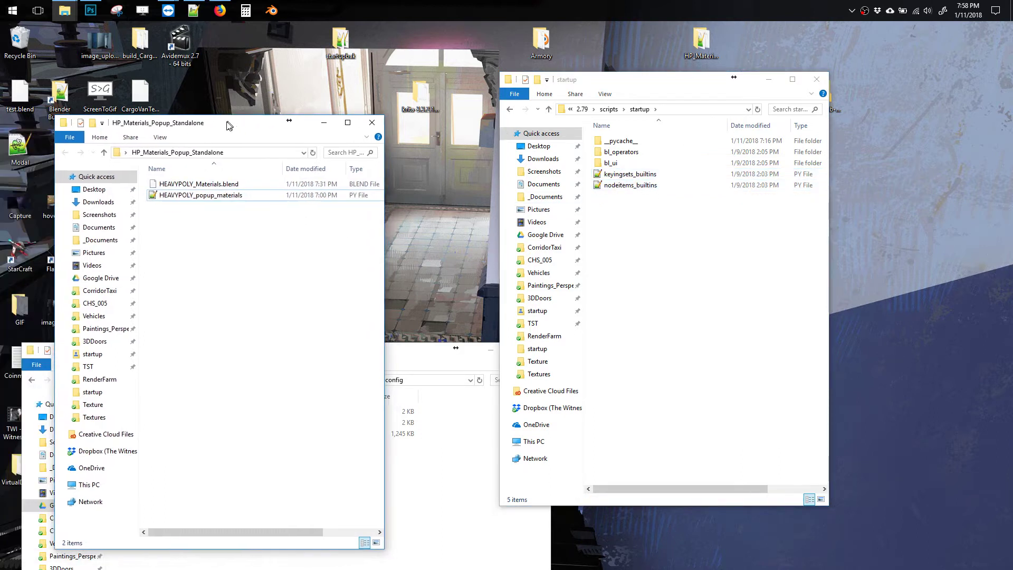
click(188, 193)
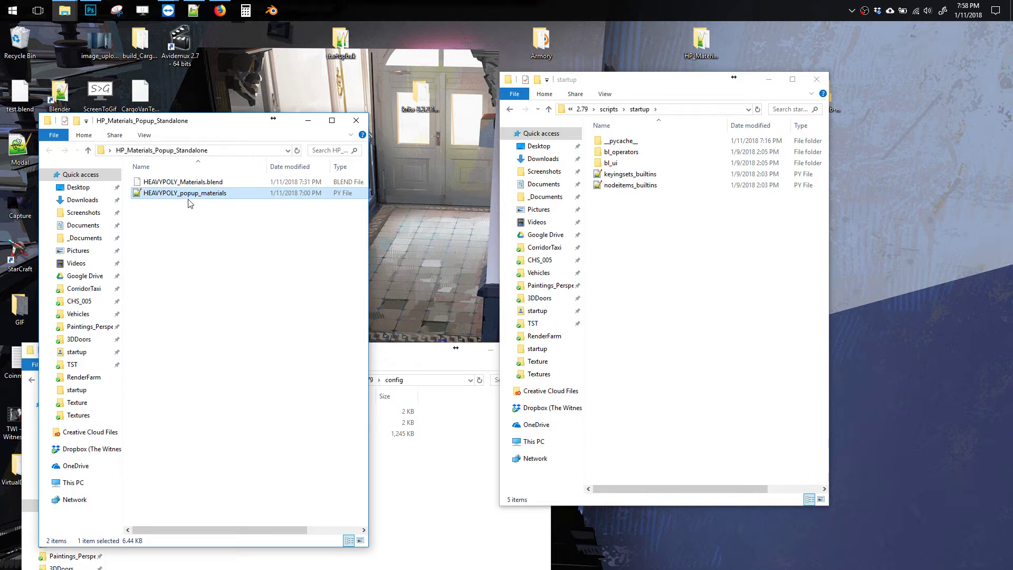
click(632, 251)
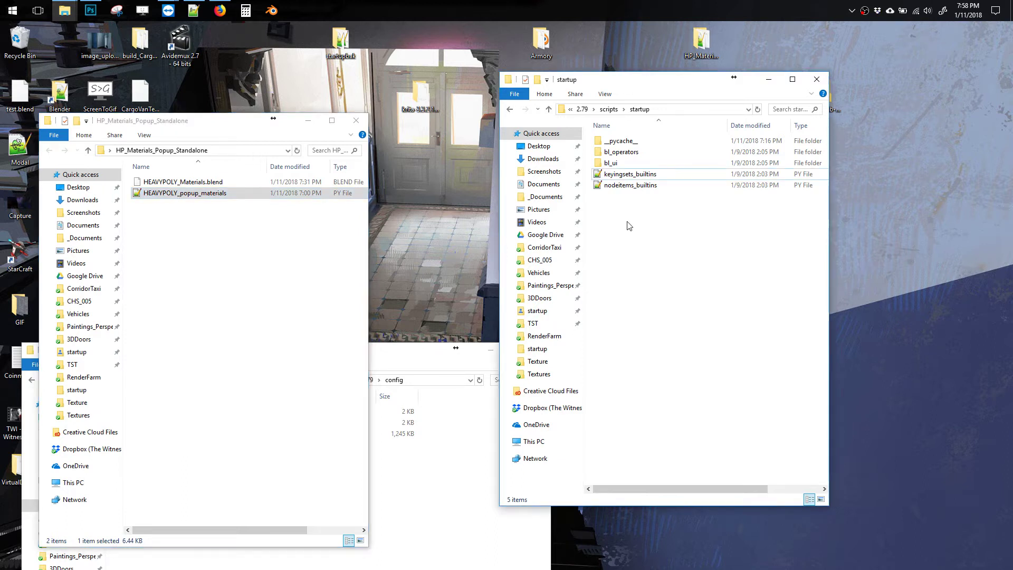
key(ctrl+v)
click(656, 262)
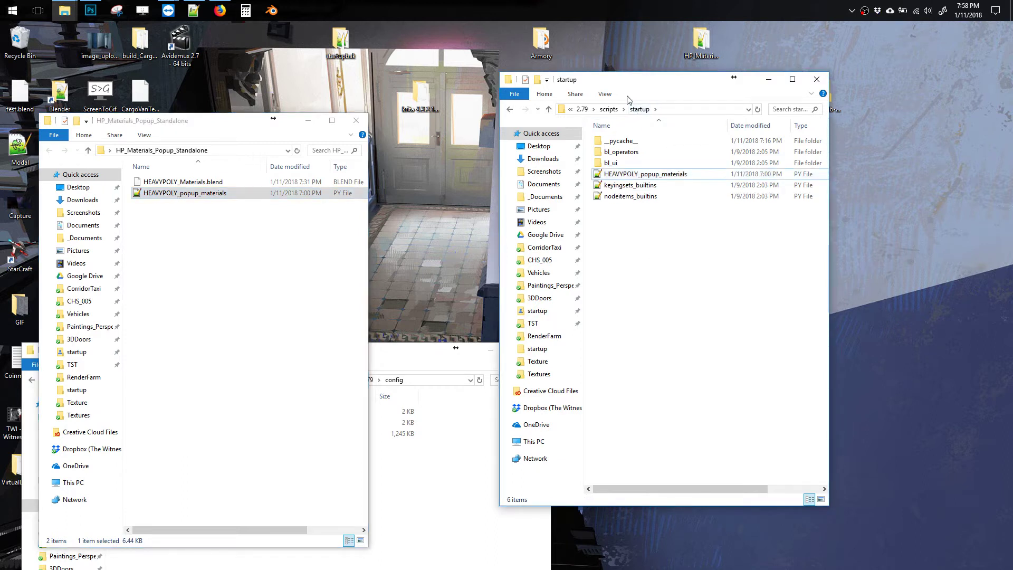
- Go back up through scripts and 2.79 to the build's top folder
click(610, 111)
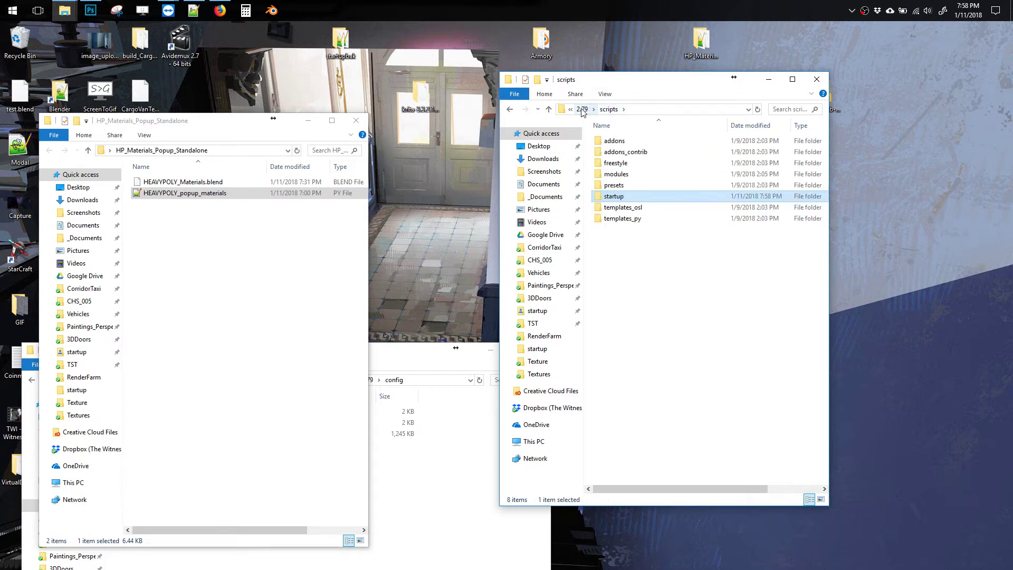
click(583, 109)
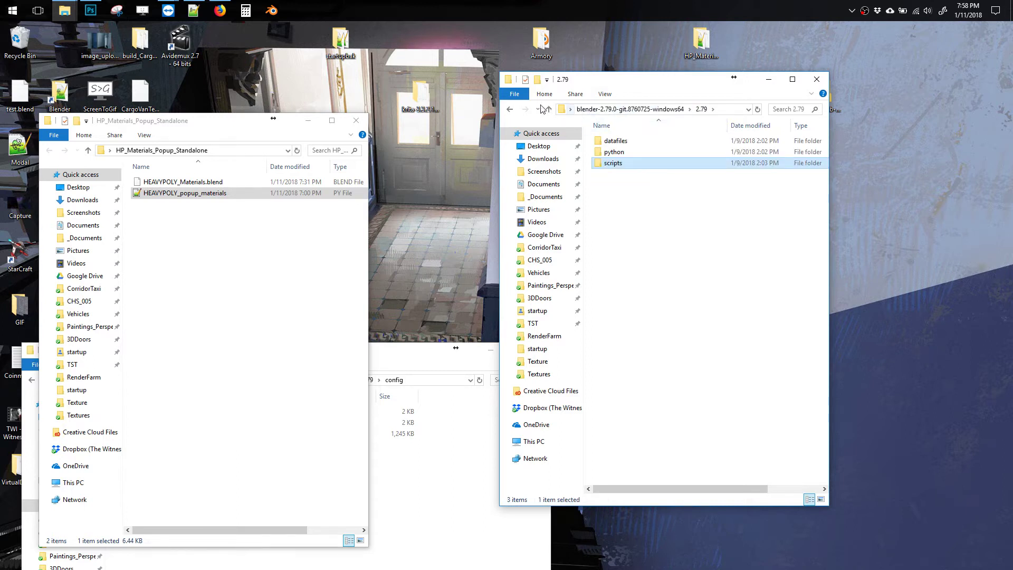
click(548, 110)
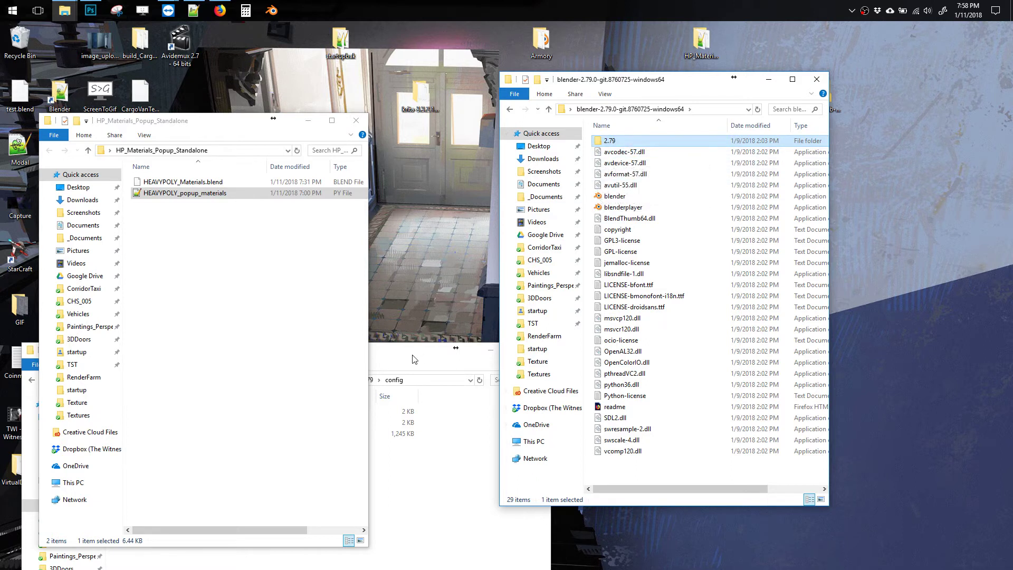
- Bring the Firefox StackExchange answer about startup.blend and userpref.blend locations to the front
click(220, 10)
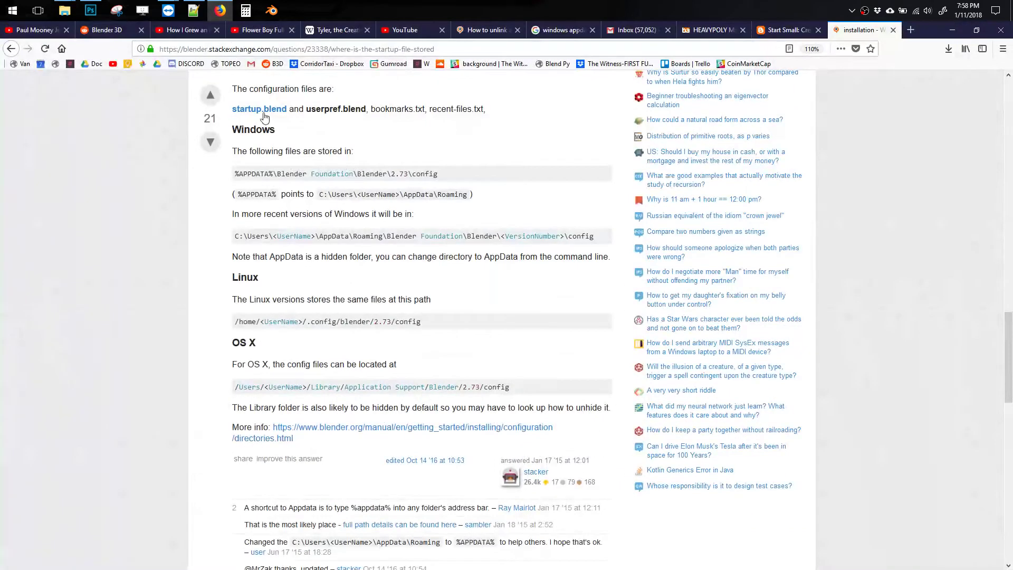
- Highlight %APPDATA% in the answer's Windows config path, then call up the open Explorer windows
drag(238, 178, 280, 321)
click(237, 176)
drag(235, 177, 274, 176)
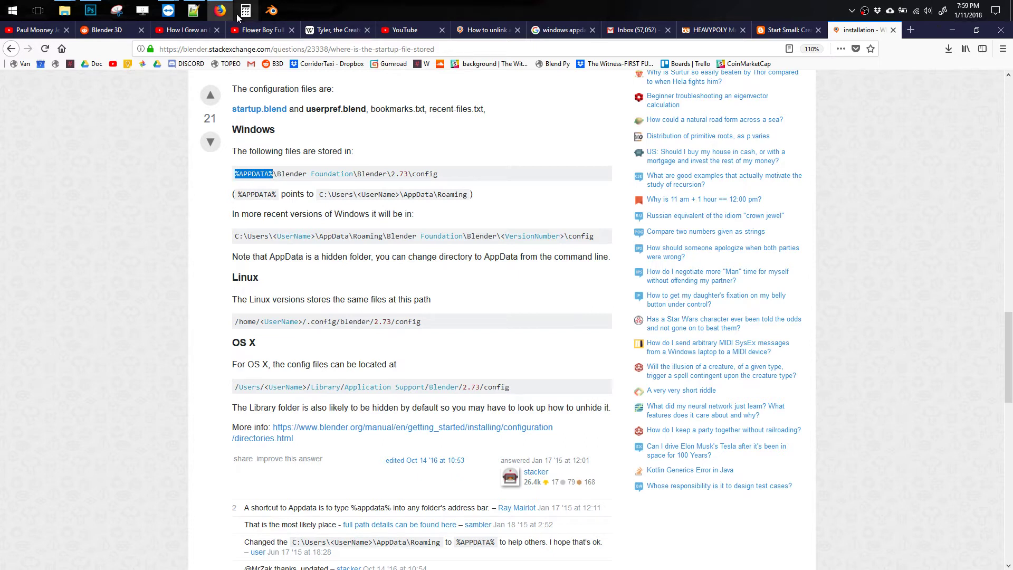
click(64, 10)
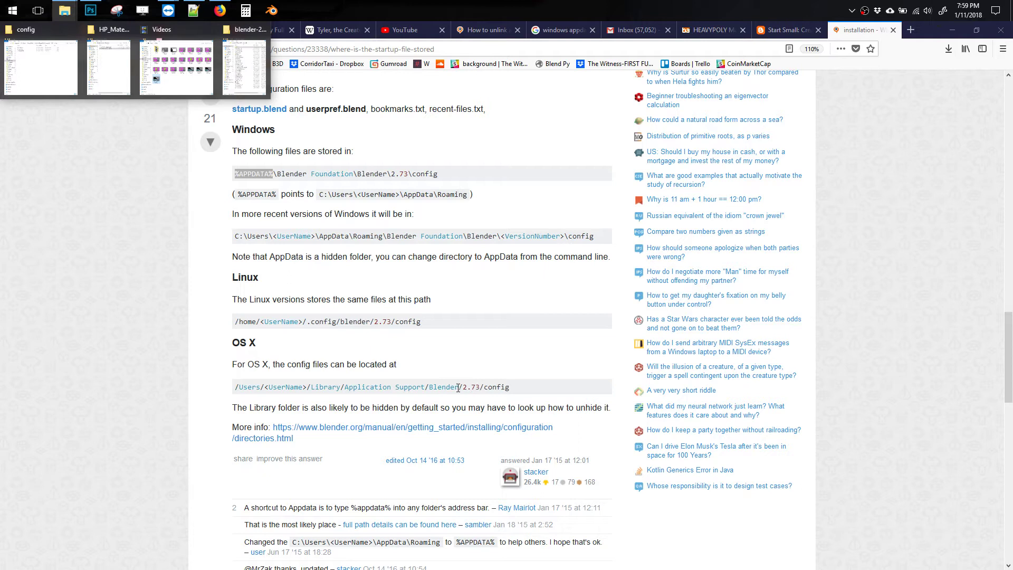
- In the Blender build folder window, replace the address with %APPDATA% and go there
click(244, 67)
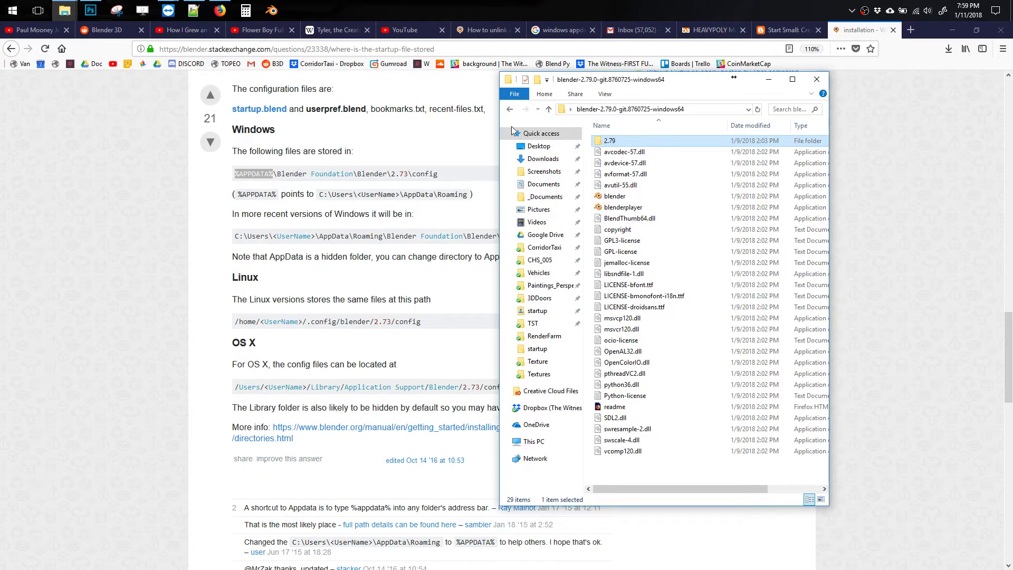
click(688, 112)
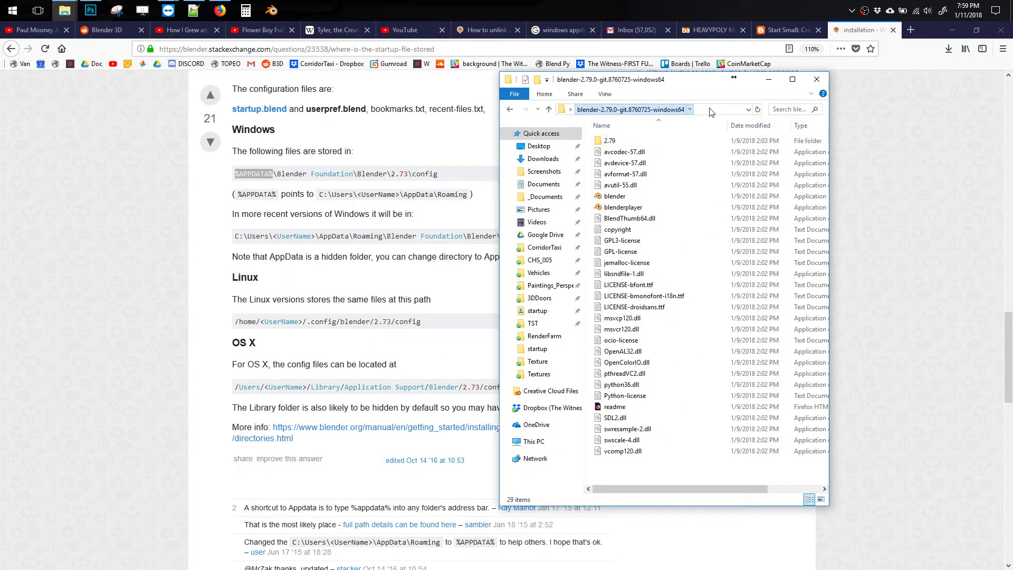
click(702, 111)
text(%APPDATA%)
key(Return)
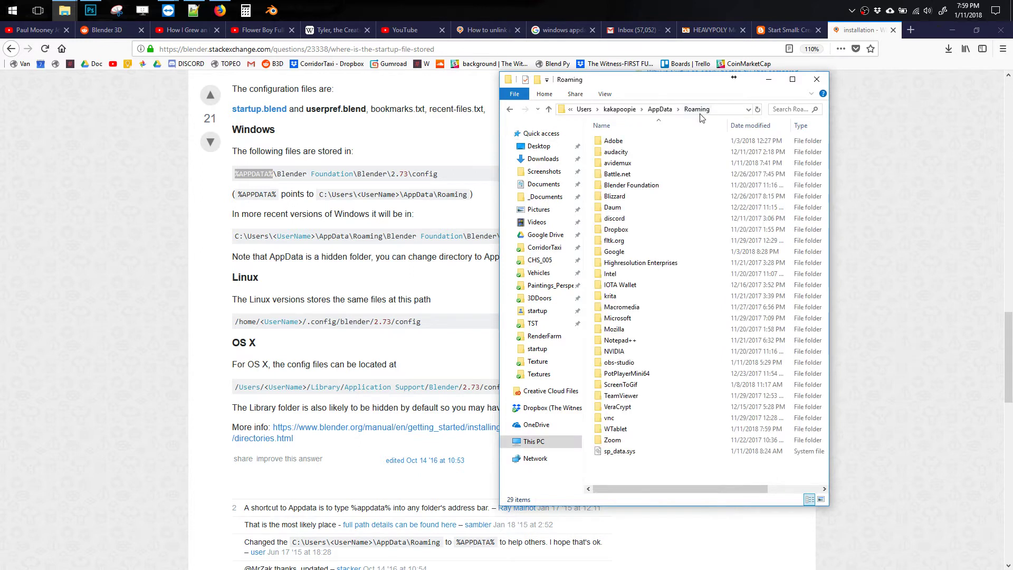
- Open Blender Foundation > Blender > 2.79 > config and confirm it is empty
click(626, 189)
double_click(626, 188)
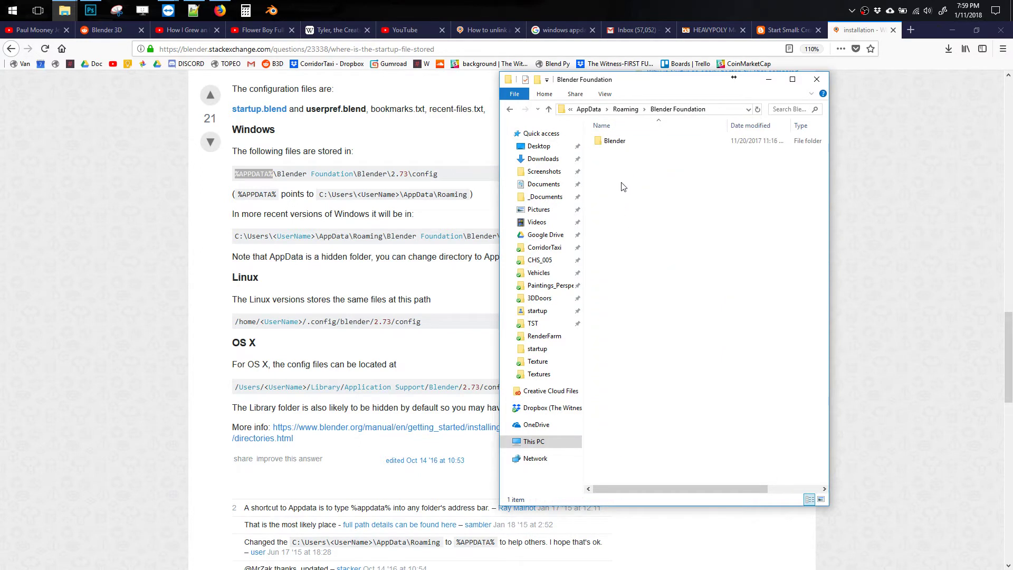
double_click(612, 141)
double_click(613, 144)
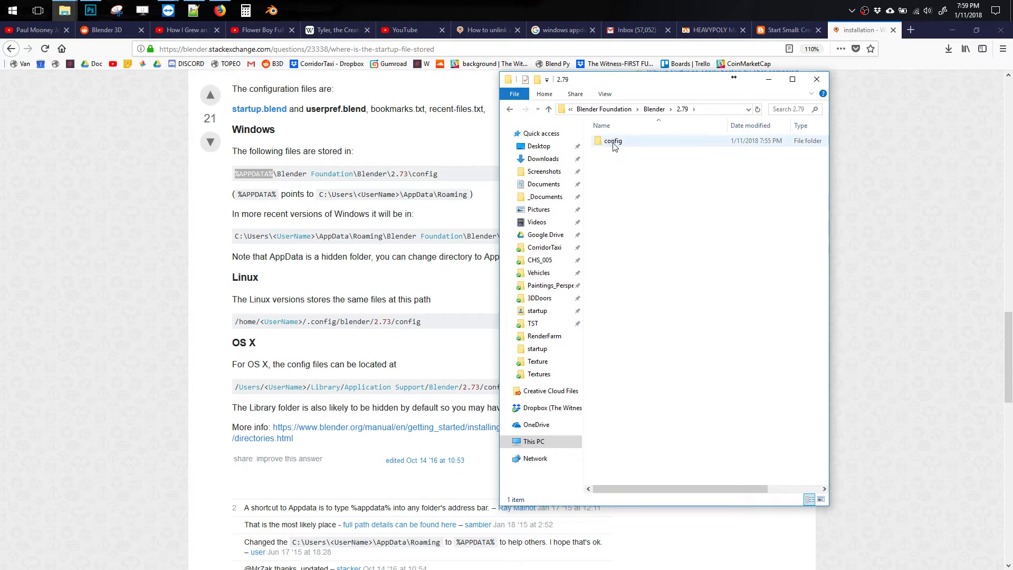
double_click(614, 147)
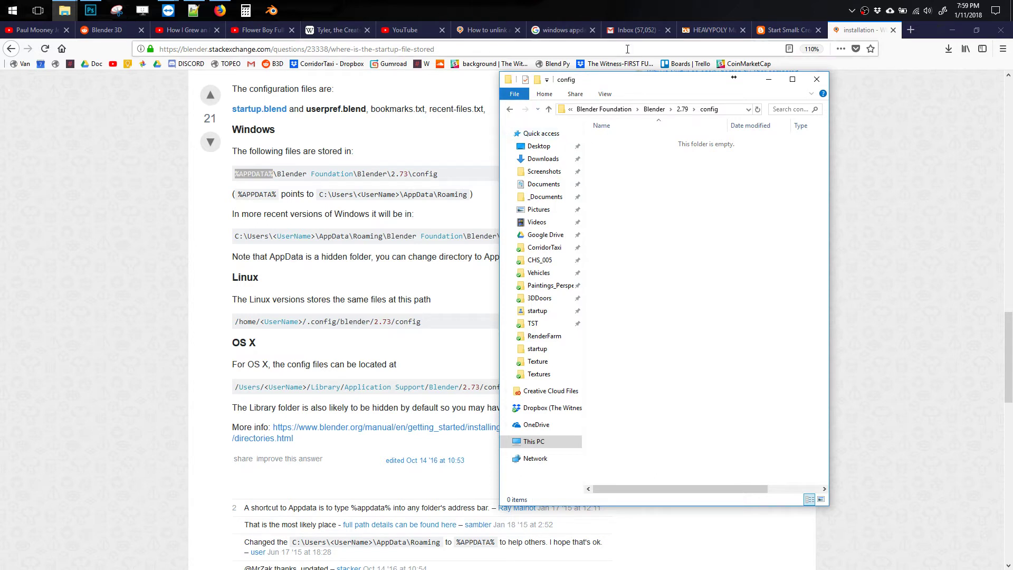
- Move the config window aside and minimise the browser to reveal the desktop
drag(707, 82, 479, 139)
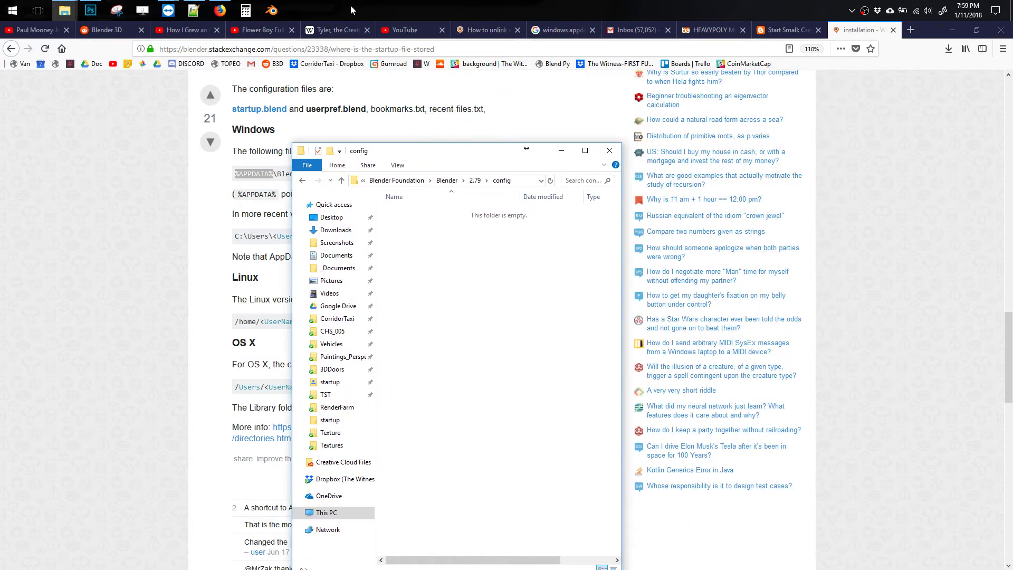
click(443, 85)
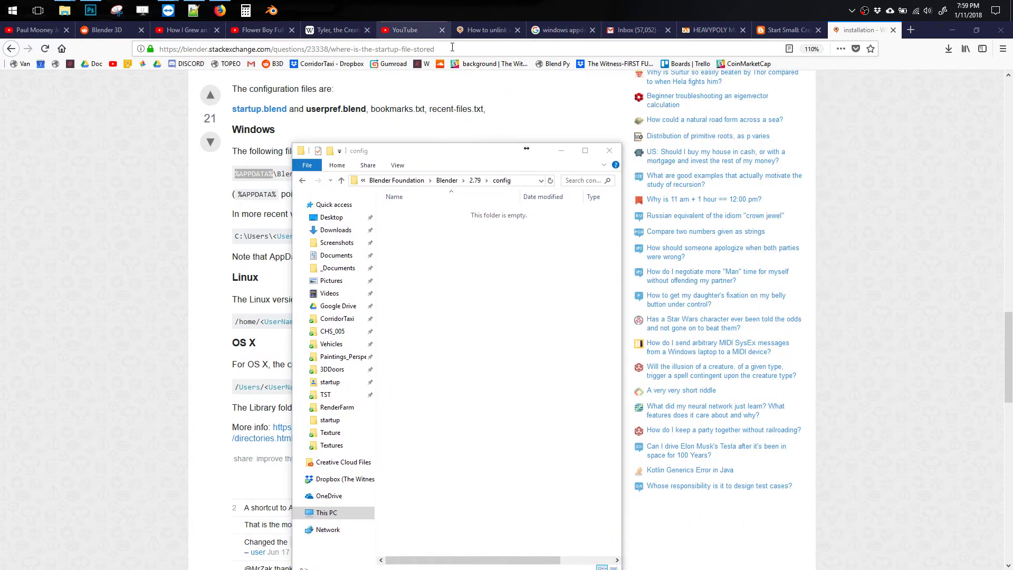
click(949, 30)
- Rearrange the config windows, minimising the build's config window and moving the empty one aside
drag(462, 153, 620, 158)
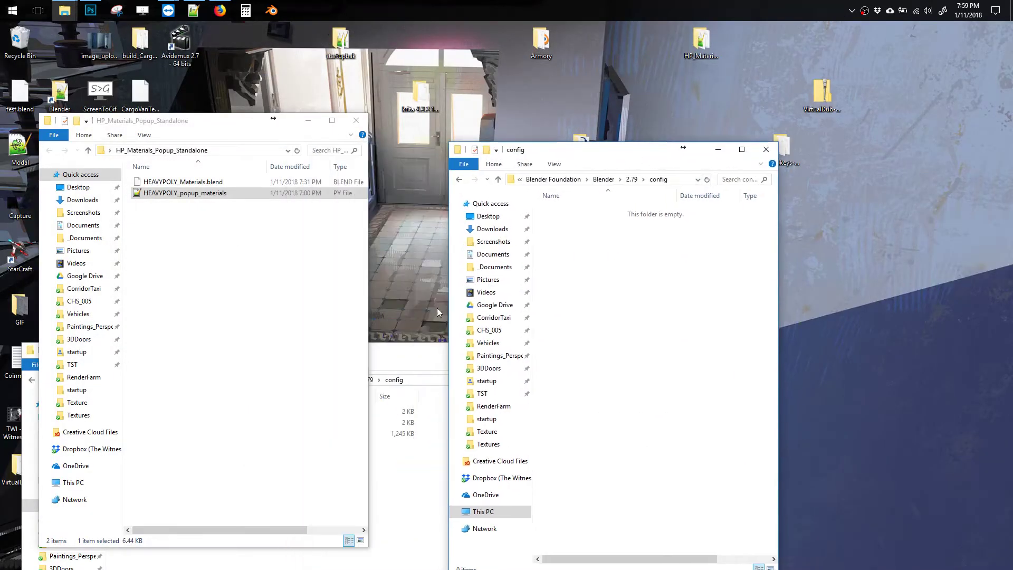
click(422, 368)
drag(412, 350, 441, 159)
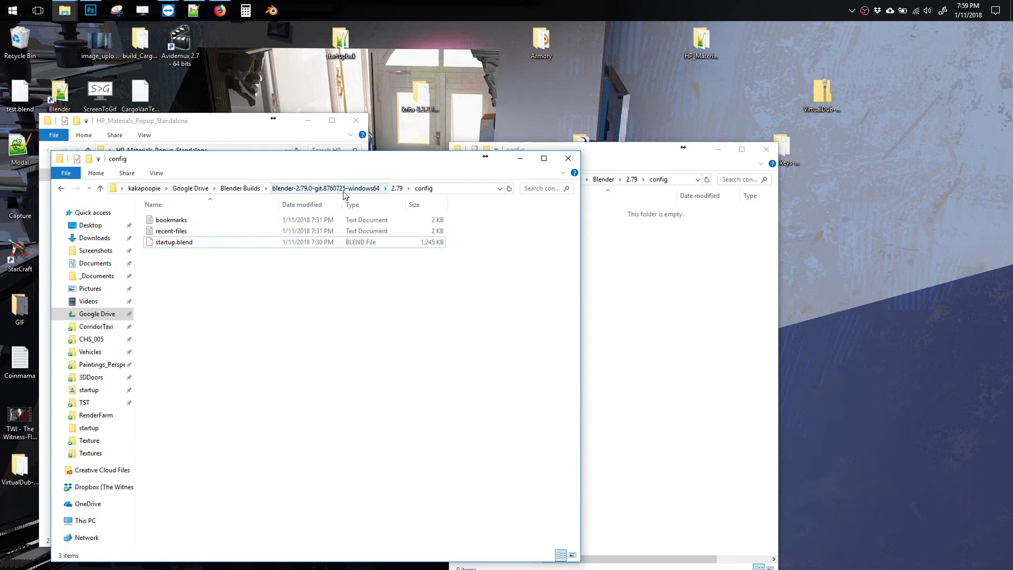
click(521, 159)
drag(637, 165, 476, 304)
- Open the blender-2.79.0-git.8760725-windows64 folder and launch blender.exe from it
double_click(582, 151)
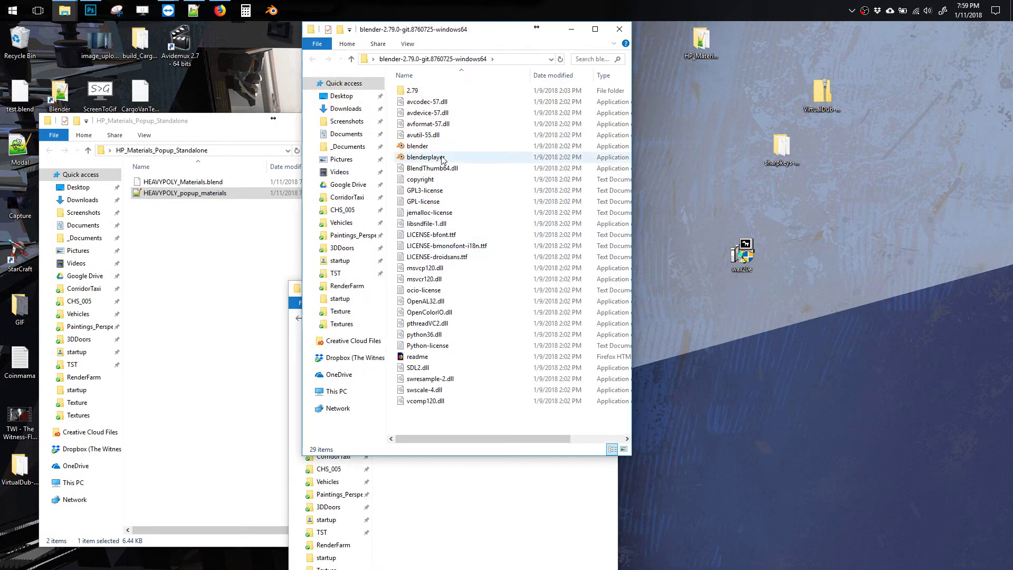
double_click(420, 94)
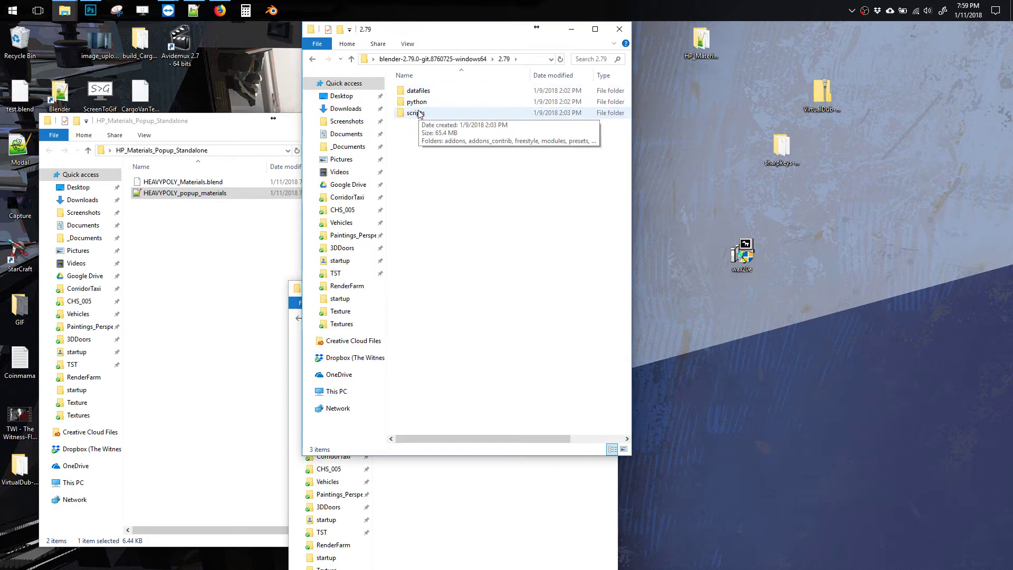
click(313, 59)
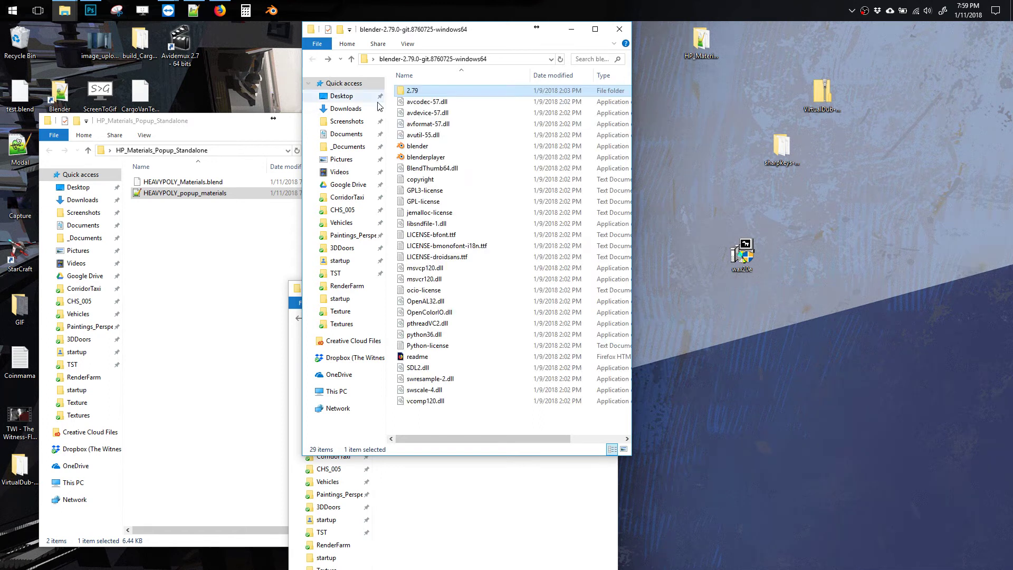
double_click(420, 146)
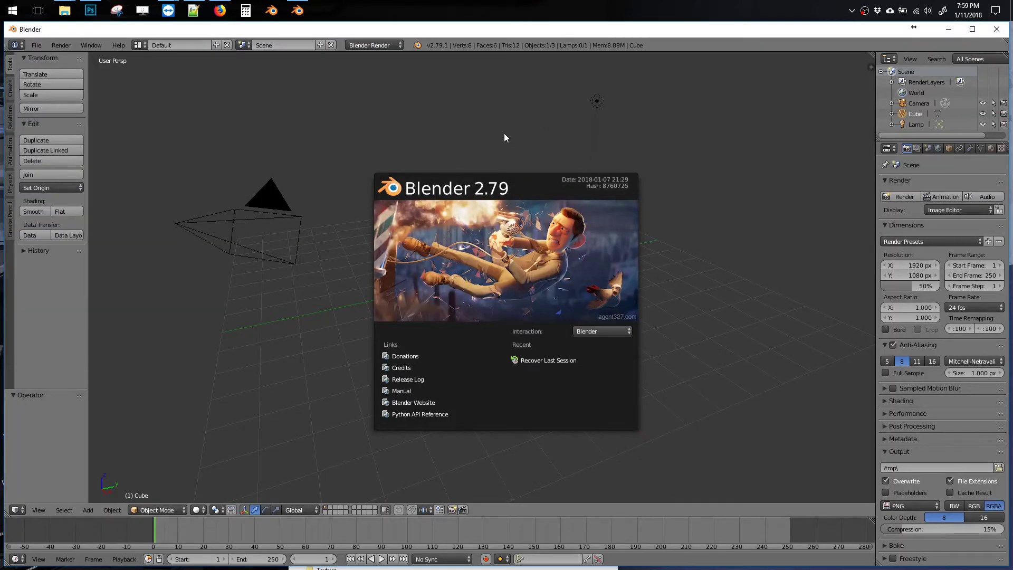
- Dismiss the splash and open User Preferences on the Input settings
click(505, 138)
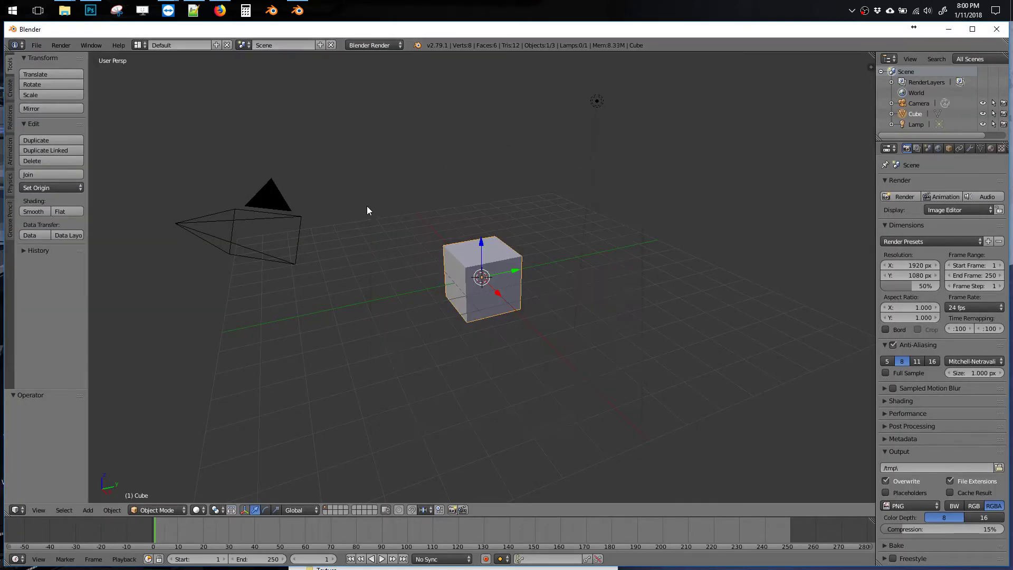
click(37, 45)
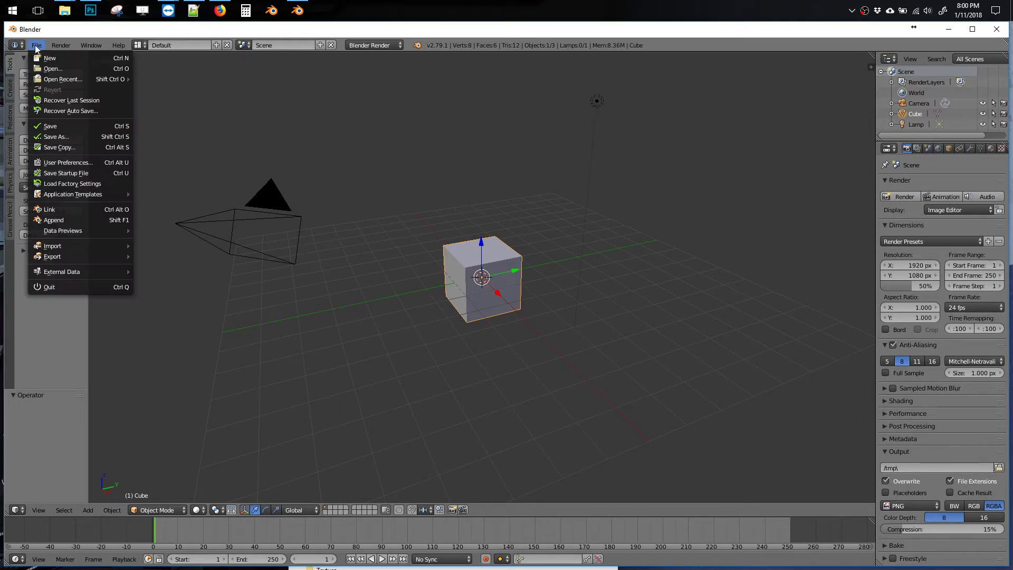
click(71, 162)
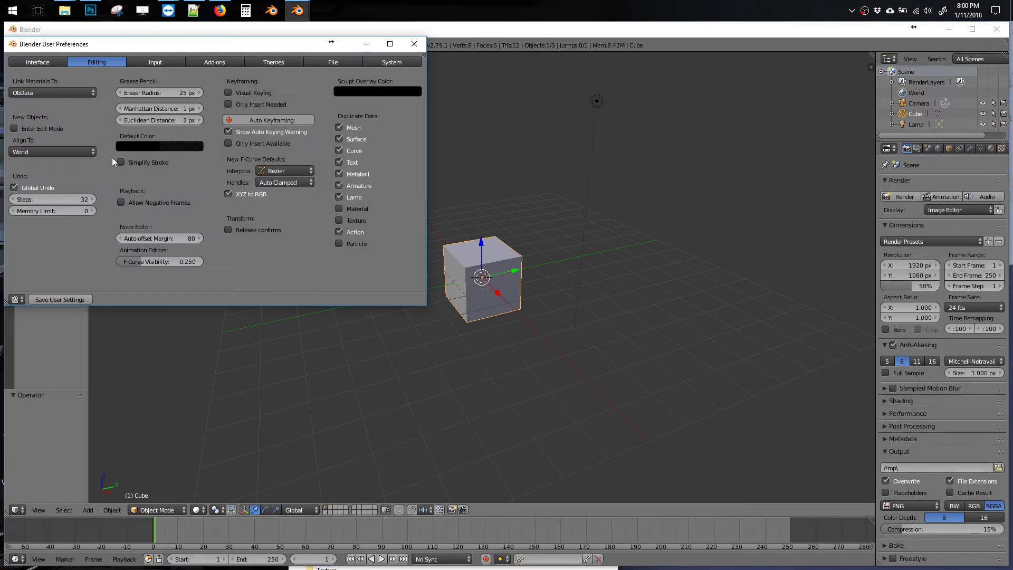
click(159, 61)
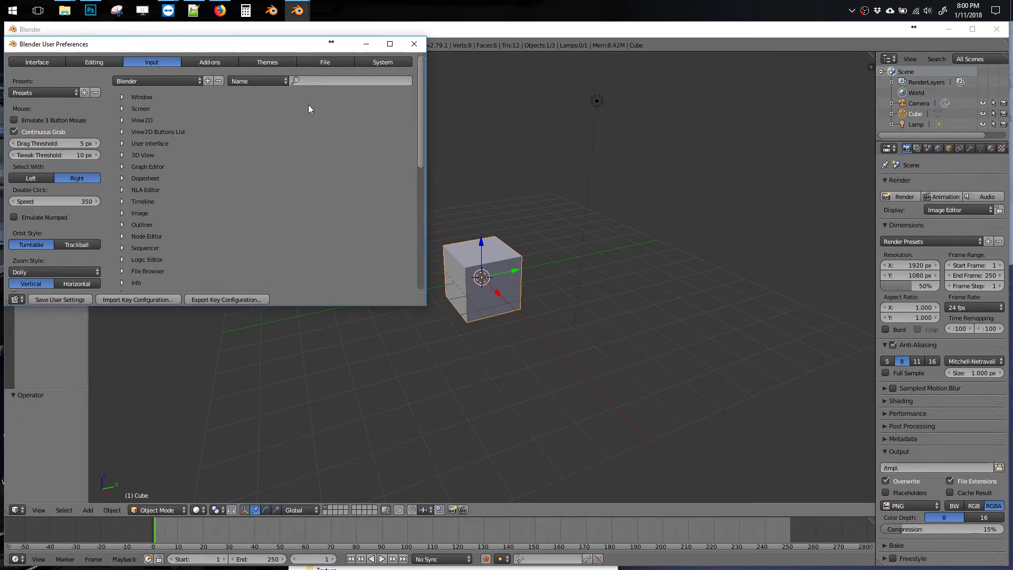
- Expand 3D View > Object Mode and add a new keymap entry, showing its details
scroll(422, 126, down, 1)
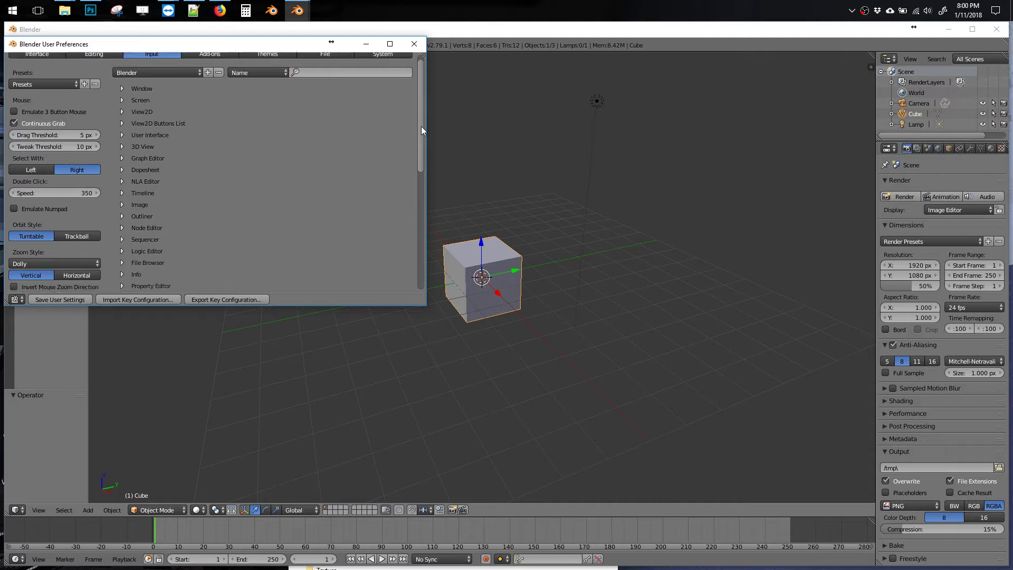
click(122, 140)
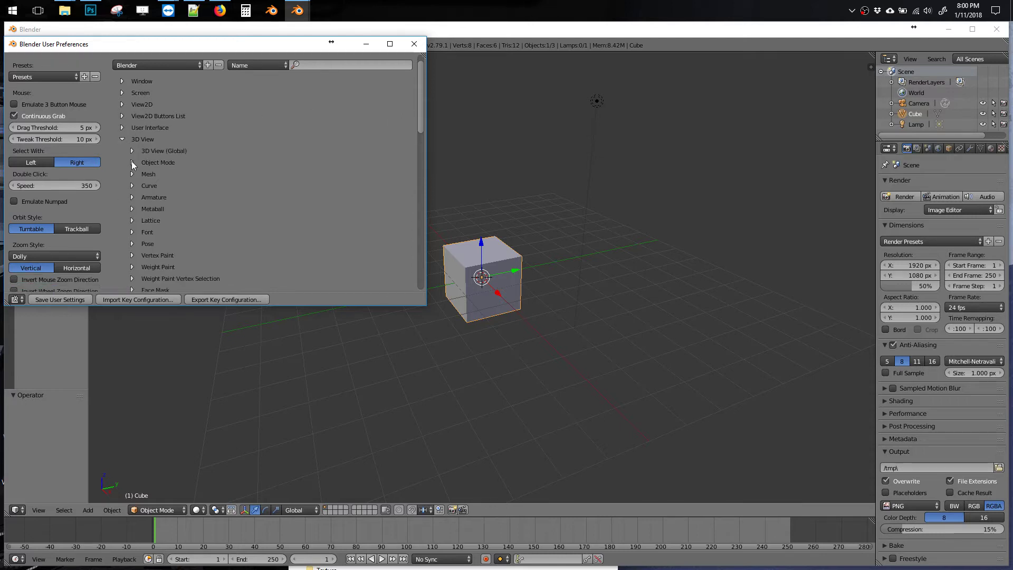
click(132, 163)
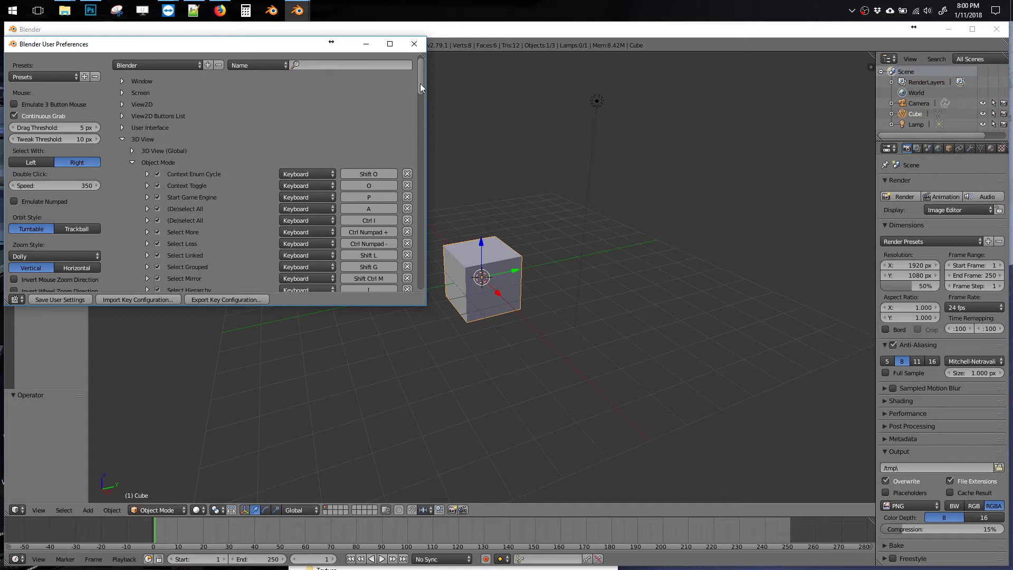
drag(420, 83, 410, 167)
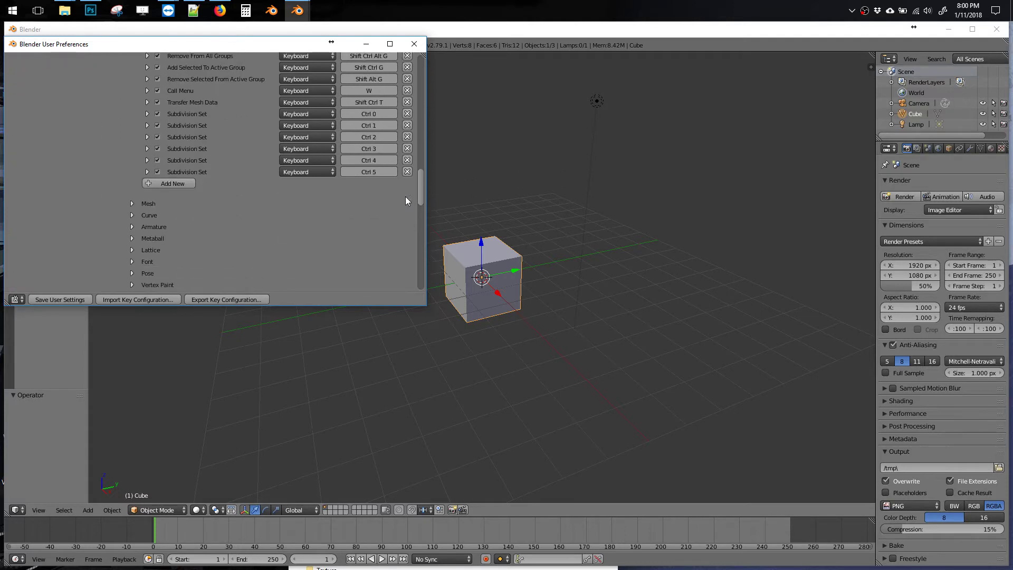
click(176, 183)
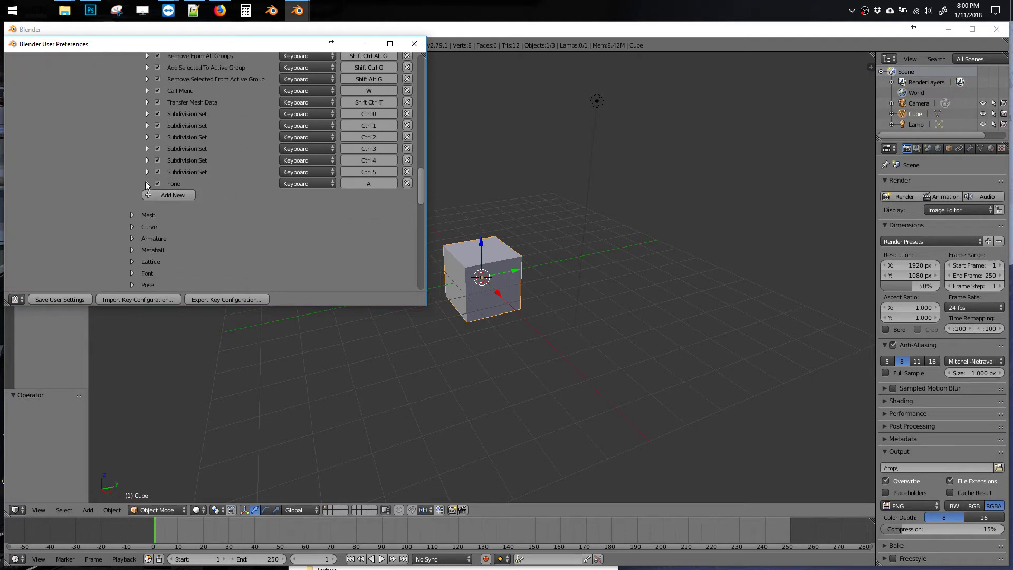
click(148, 183)
- Set the new entry's operator to popup.hp_materials (Heavypoly Material Popup)
click(176, 203)
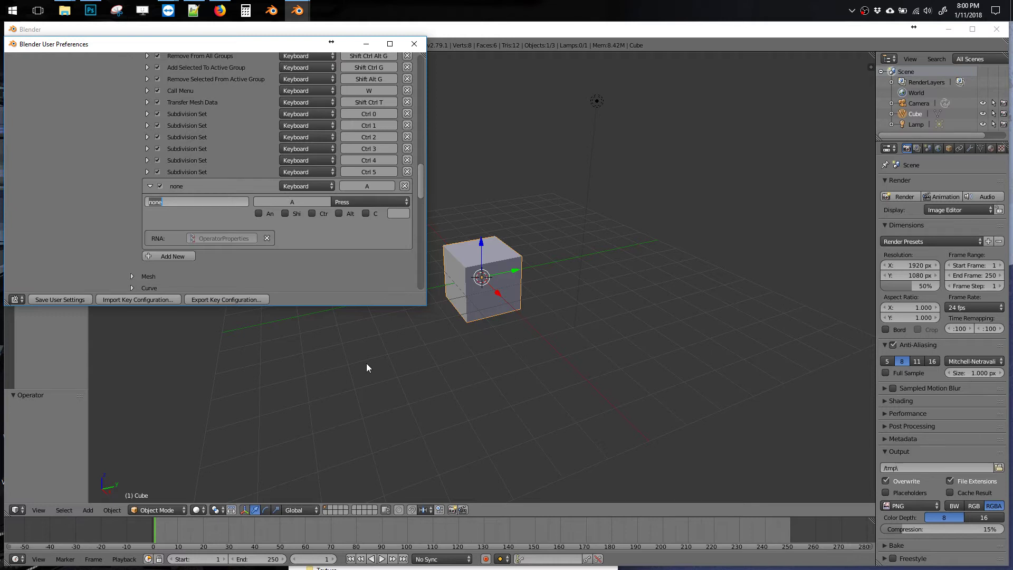
text(o)
text(opup.hp_materials)
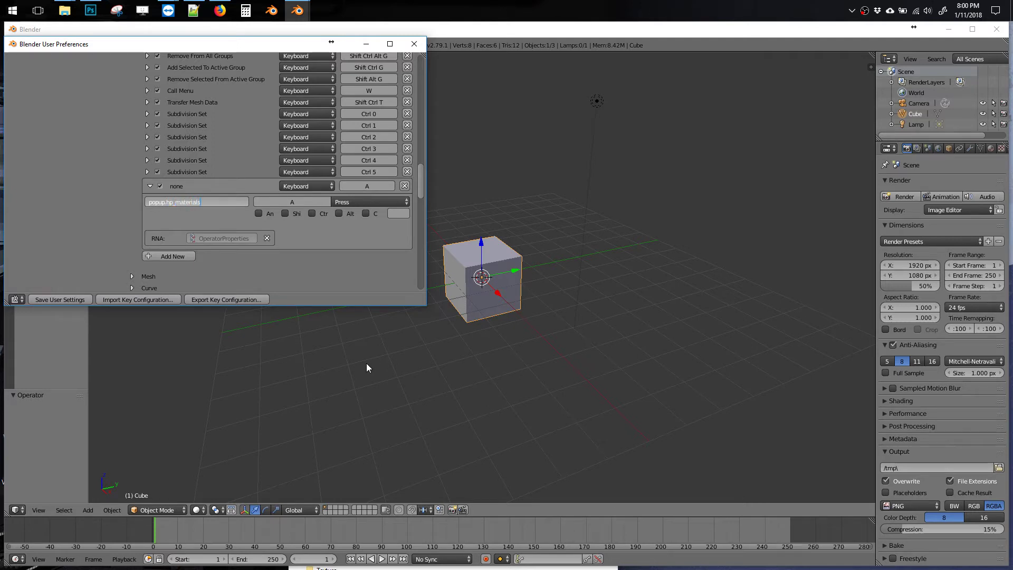
key(Return)
click(218, 200)
key(ctrl+c)
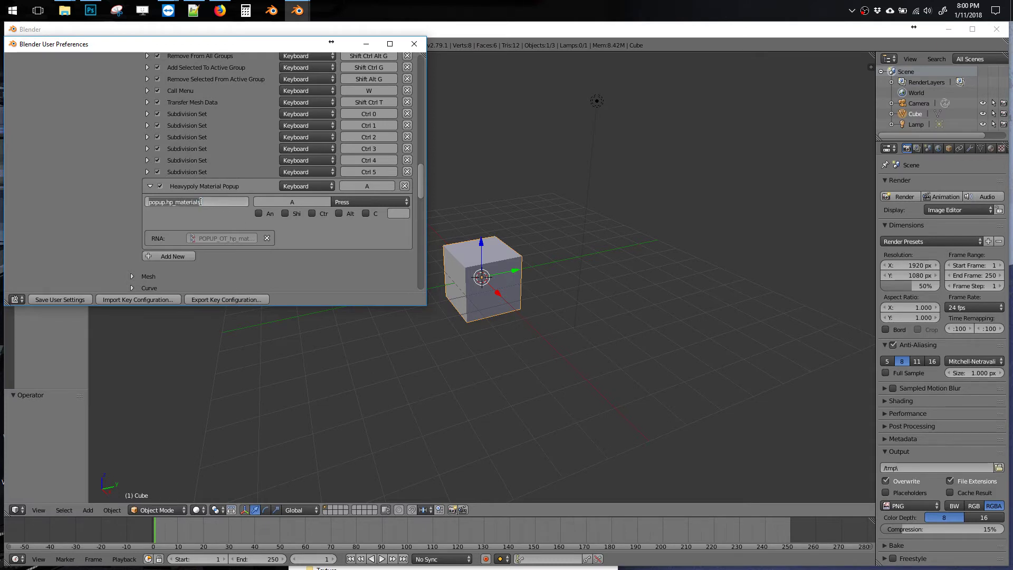
- Bind the entry to the V key with Shift as modifier, on Press
click(291, 201)
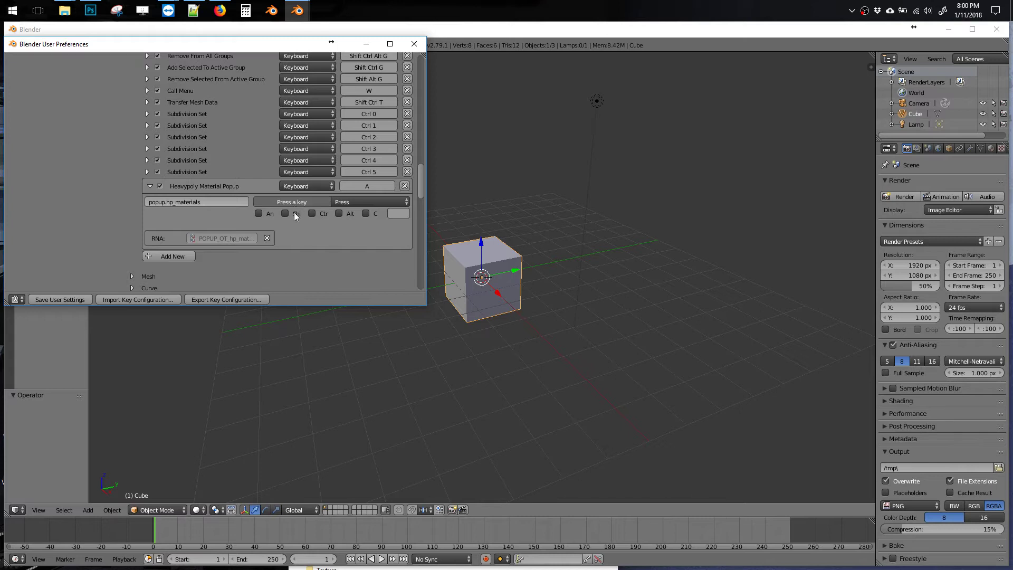
key(v)
click(285, 214)
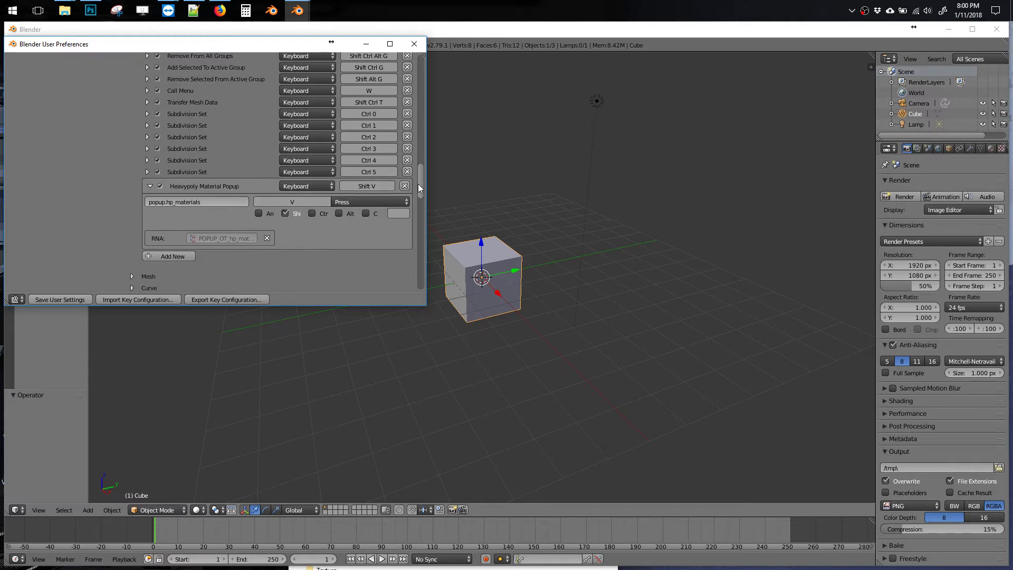
drag(420, 186, 422, 199)
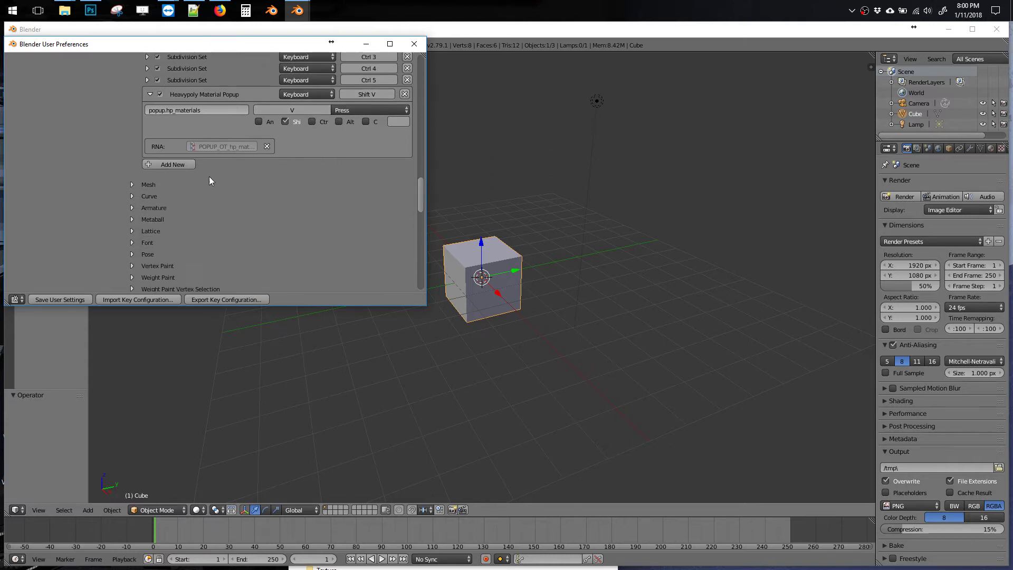
- In the Mesh keymap, untick the conflicting Vertex Slide shortcut
click(133, 184)
drag(422, 158, 344, 209)
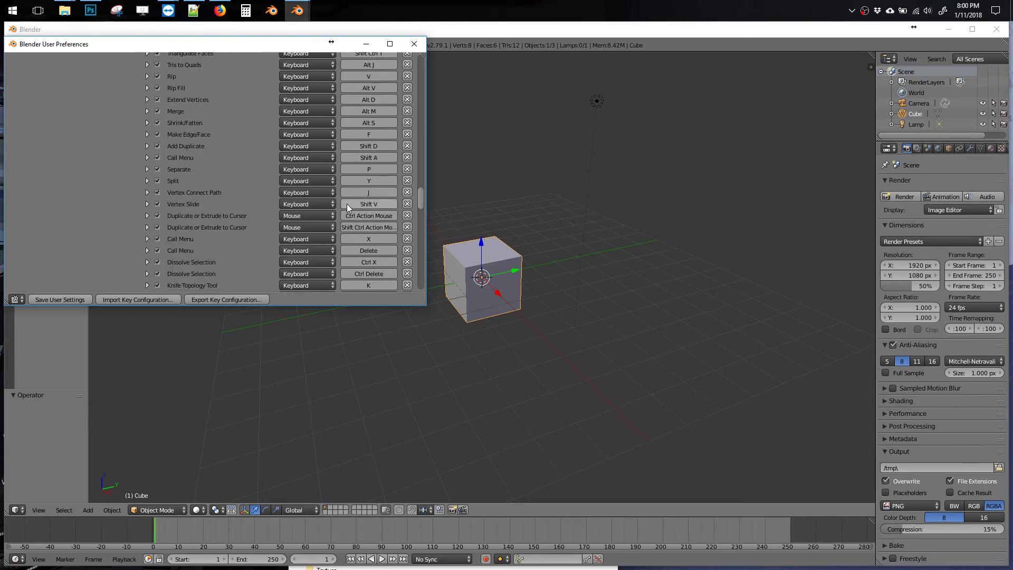
click(158, 204)
drag(416, 201, 414, 232)
- Add a new Mesh keymap entry running popup.hp_materials, bound to Shift+V
click(169, 165)
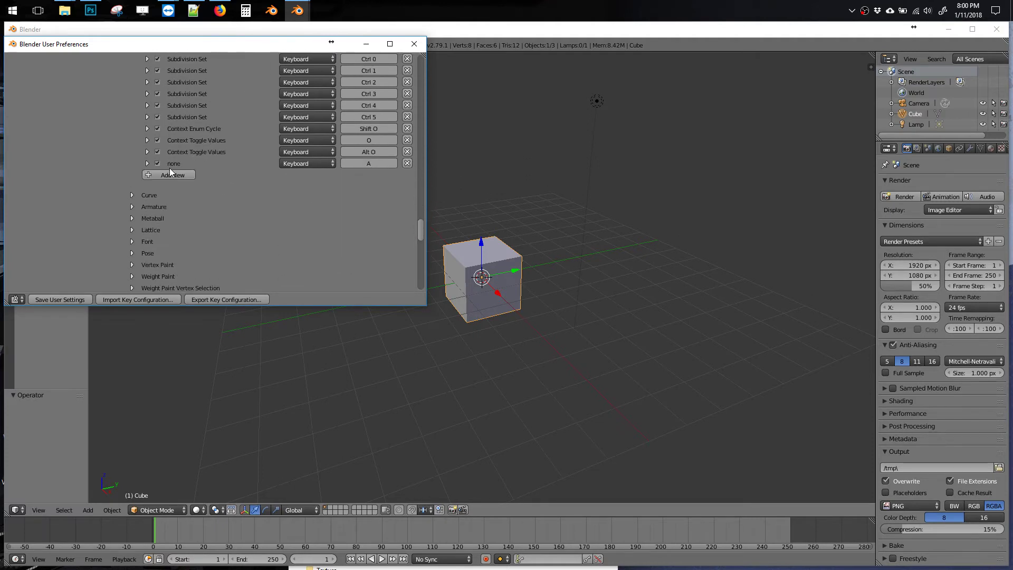
click(147, 164)
click(172, 181)
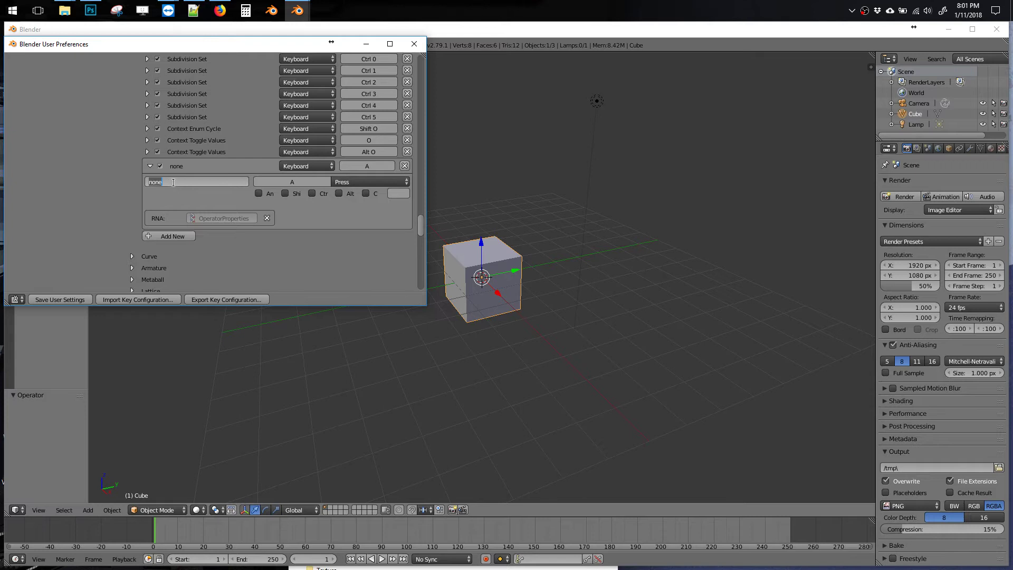
key(ctrl+v)
key(Return)
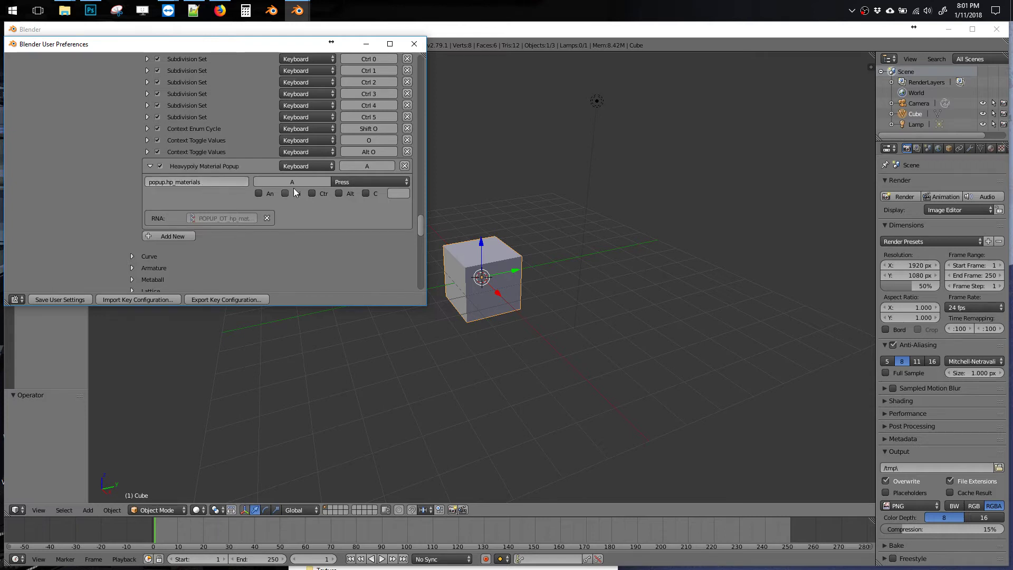
click(292, 185)
key(v)
click(291, 193)
click(589, 177)
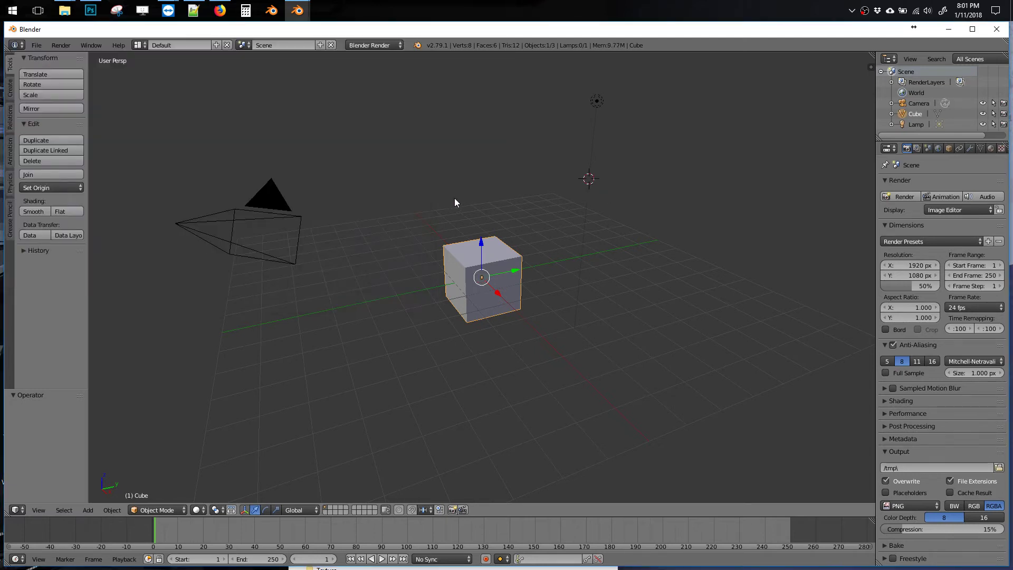
- Test the Shift+V material popup in Object Mode, then again with the cube in Edit Mode
key(shift+v)
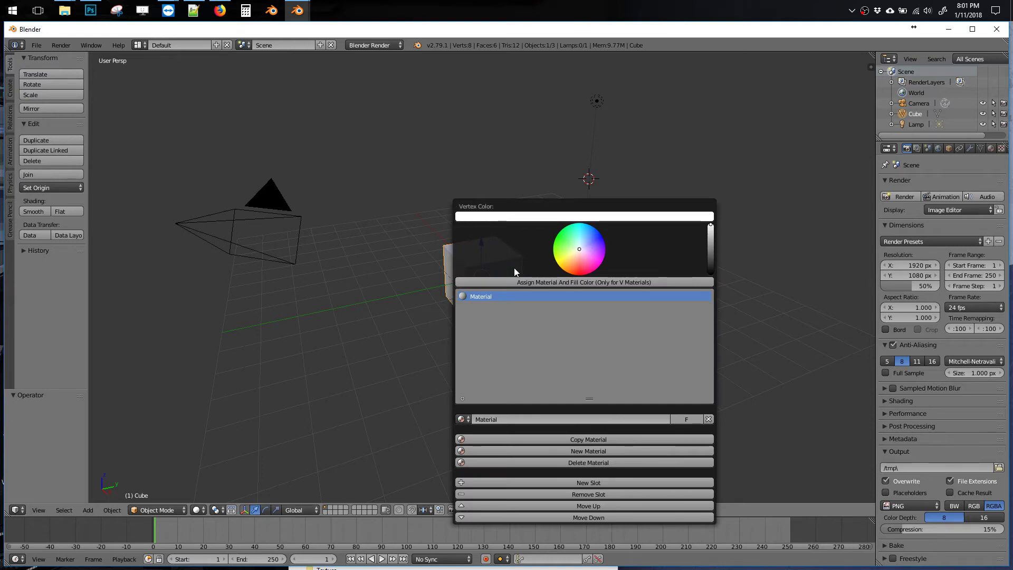
click(157, 510)
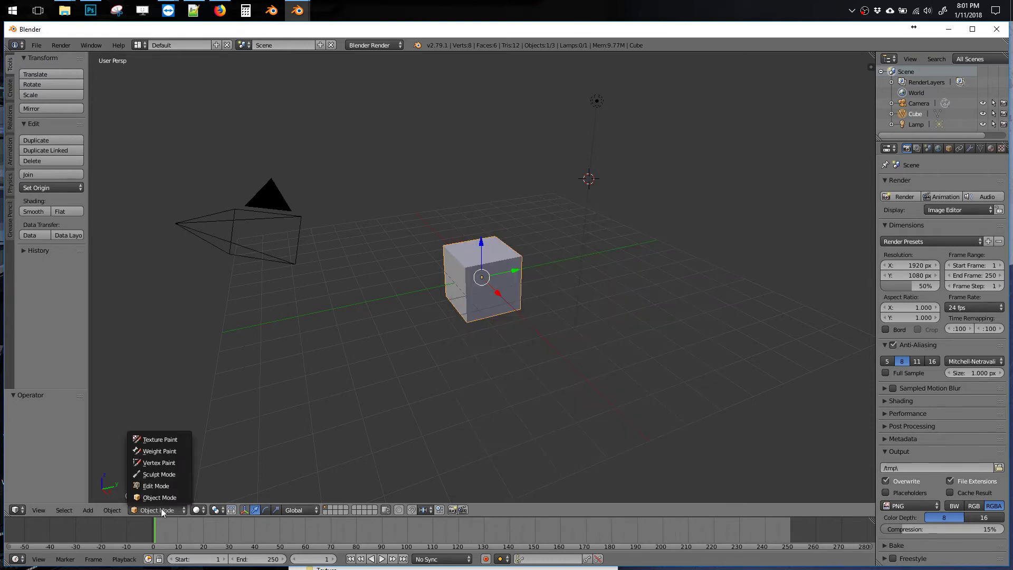
click(161, 485)
key(shift+v)
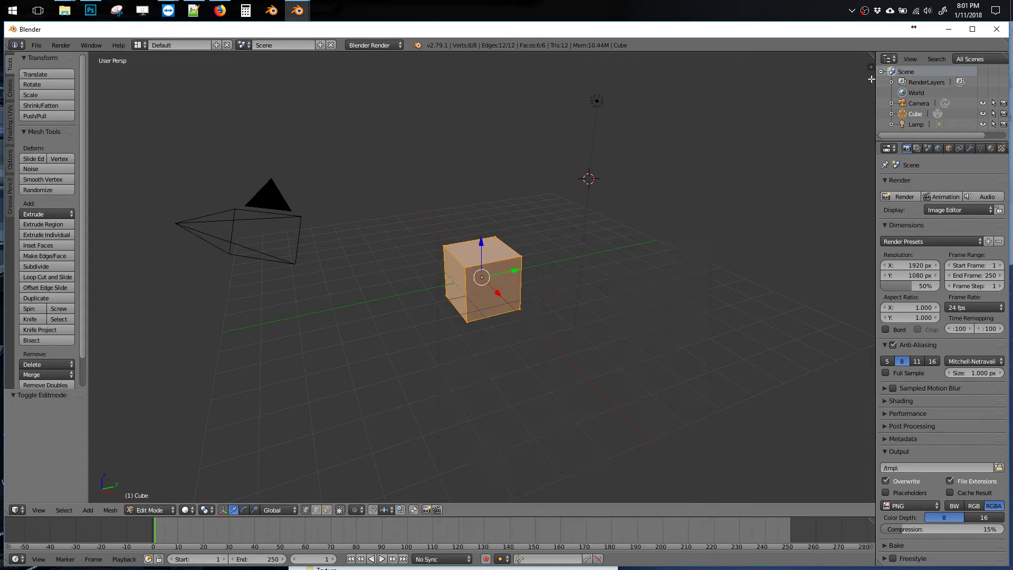
key(shift+v)
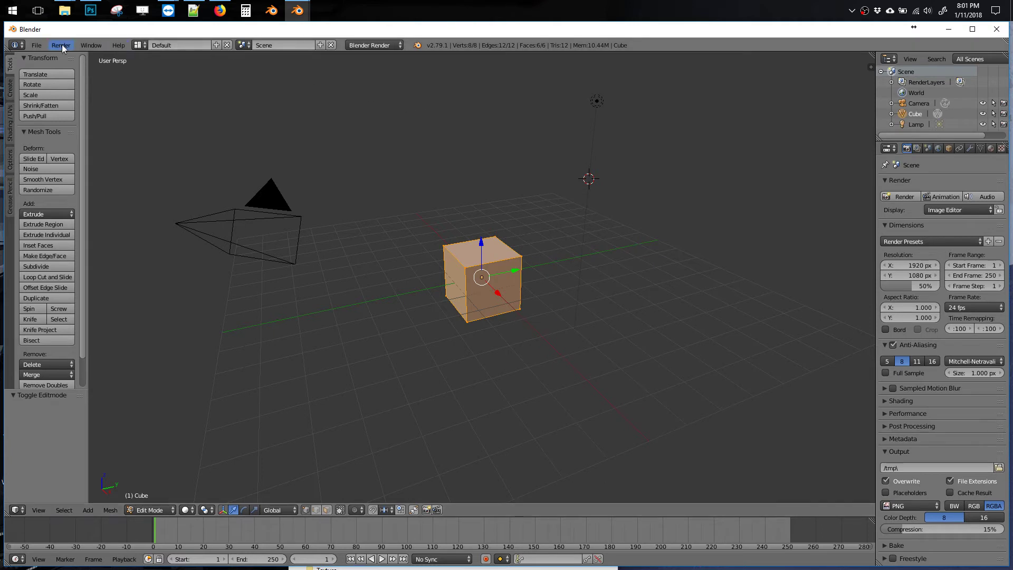
click(36, 46)
- Set the System preference Color Picker Type to Square (HS + V)
click(61, 164)
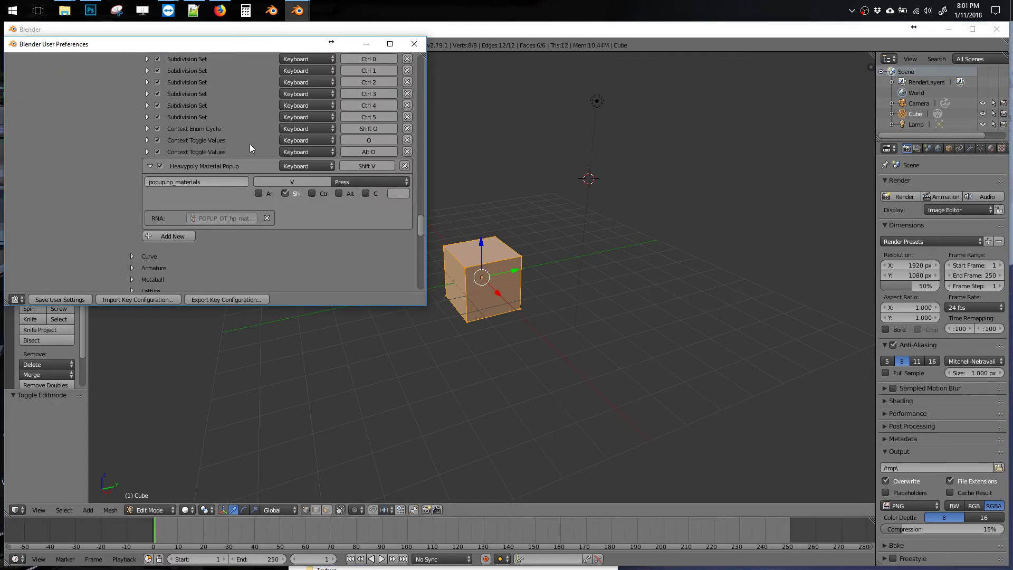
drag(423, 232, 430, 52)
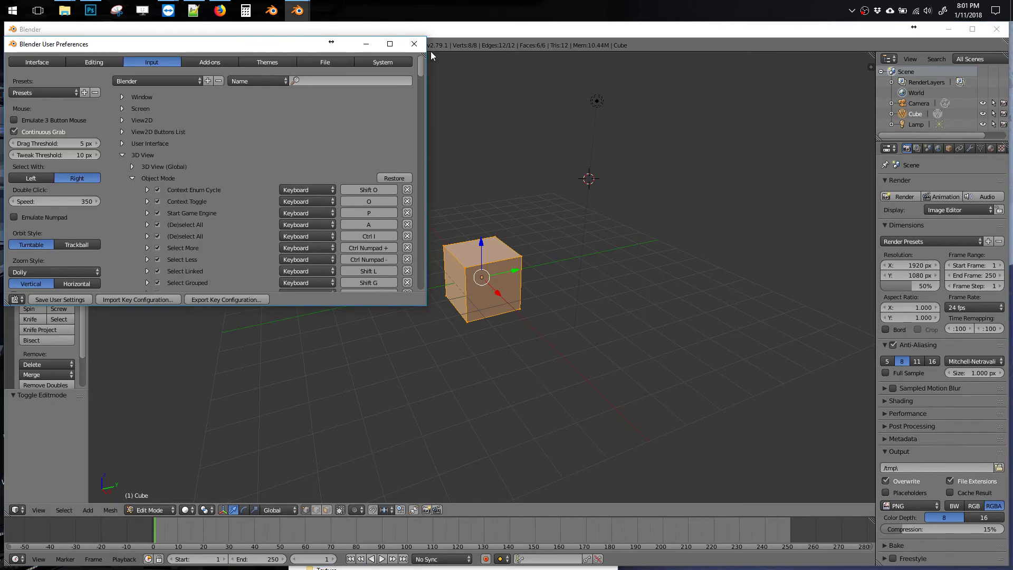
click(380, 63)
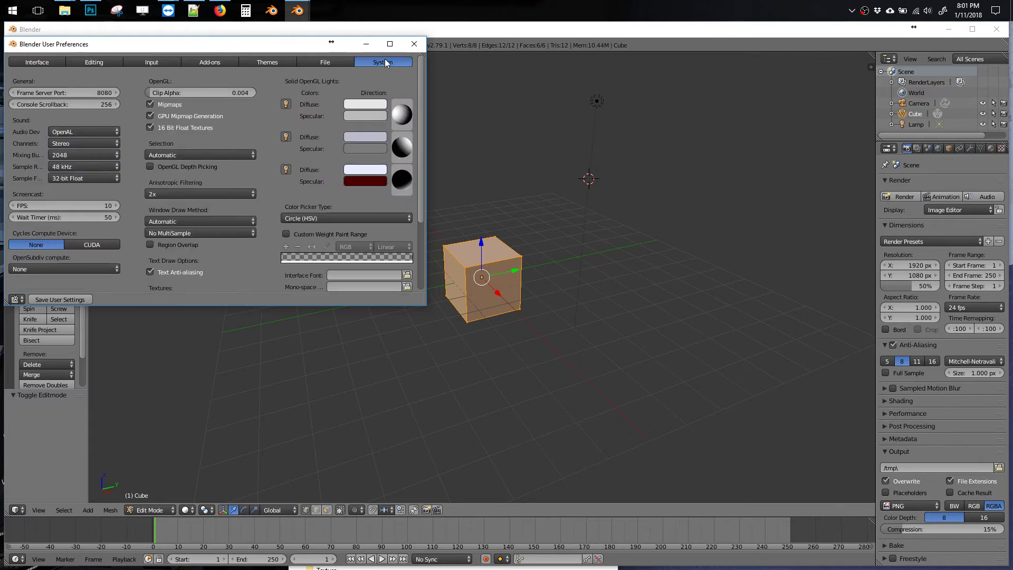
click(305, 219)
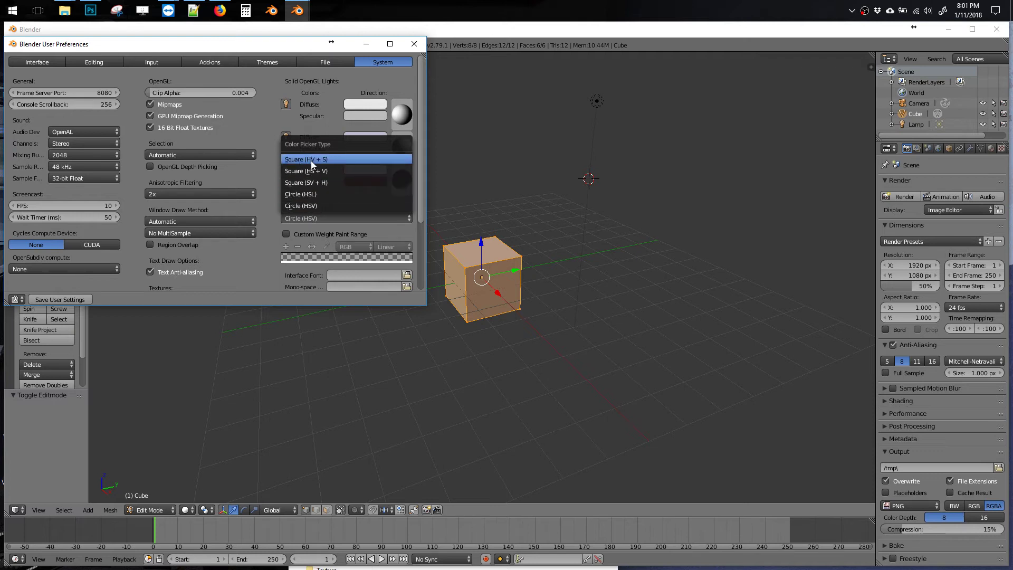
click(311, 173)
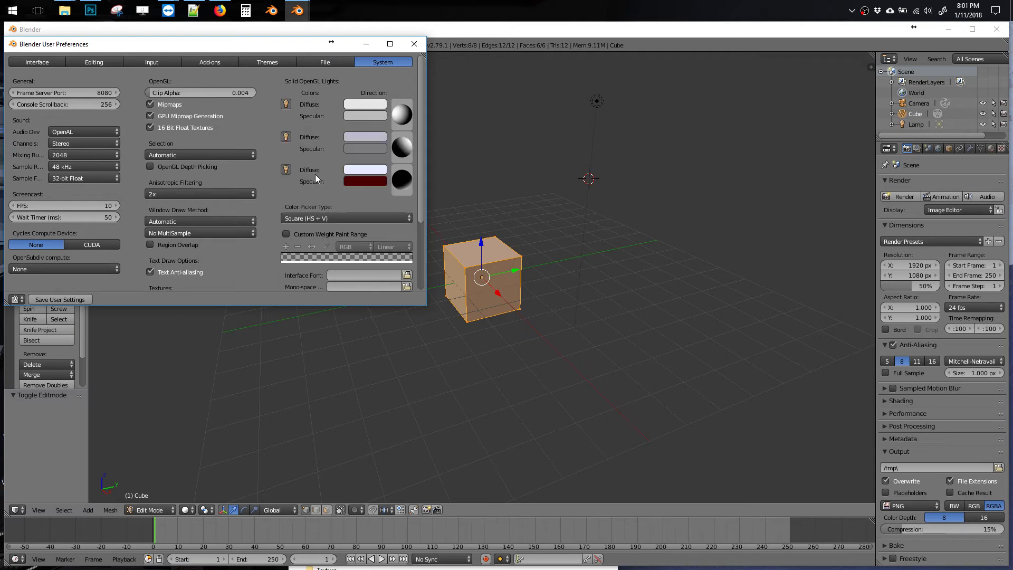
- Open the Shift+V material popup to try a colour in the new square picker
click(502, 196)
key(shift+v)
drag(552, 273, 628, 261)
key(shift+v)
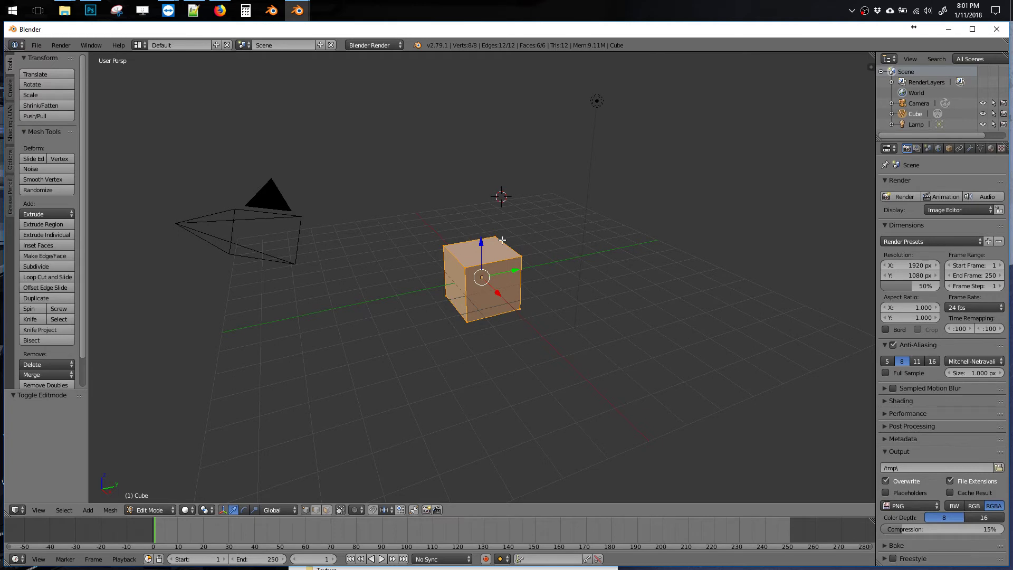
- Switch the cube back to Object Mode and delete it with X > Delete
click(37, 45)
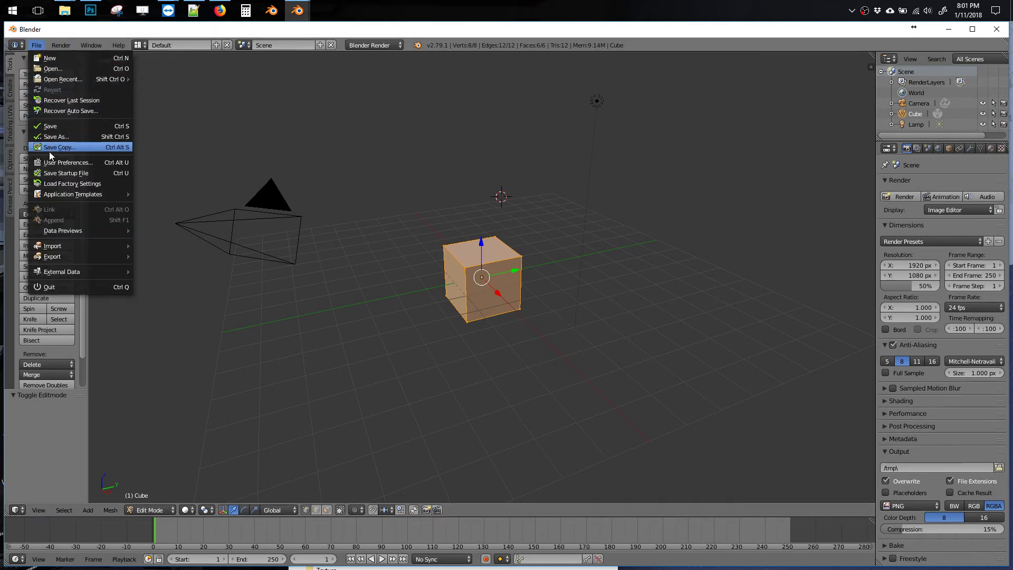
click(141, 510)
click(142, 499)
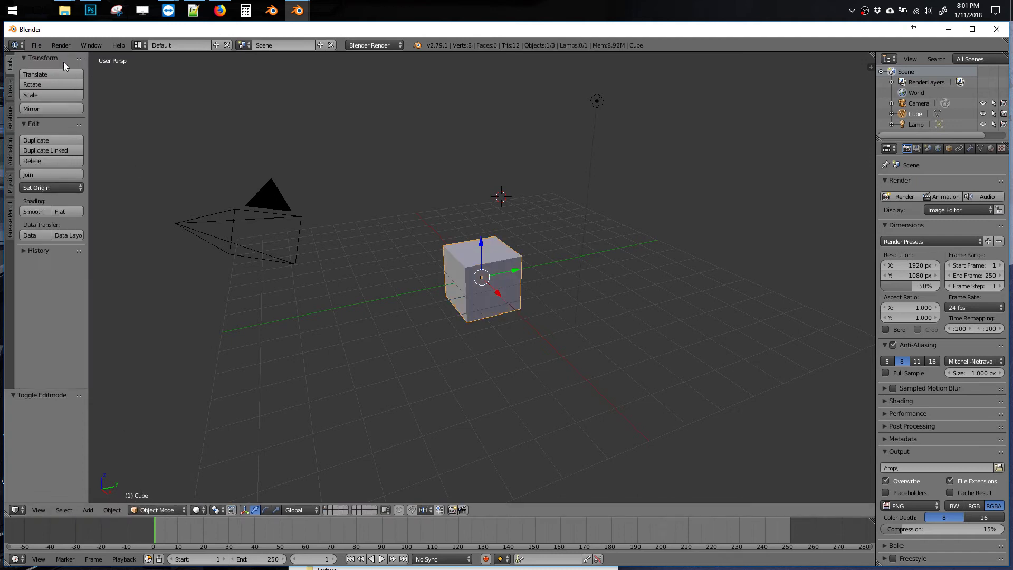
click(40, 49)
click(465, 191)
key(x)
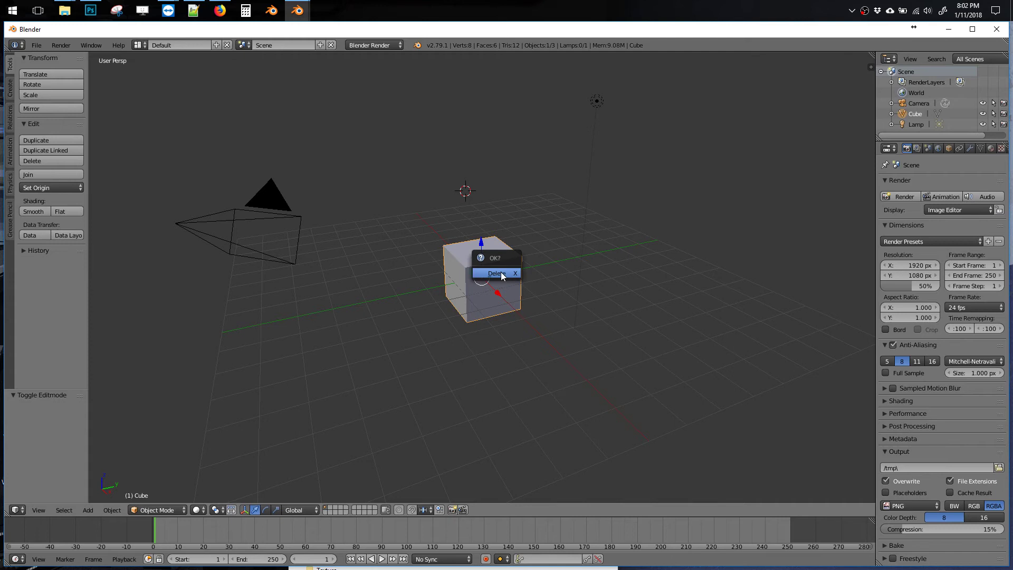
click(499, 274)
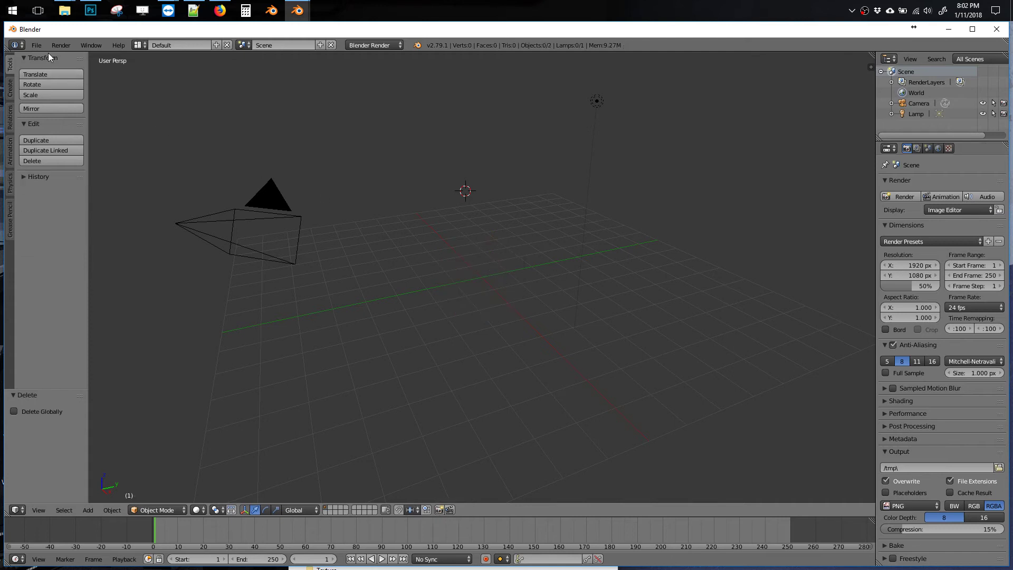
click(36, 45)
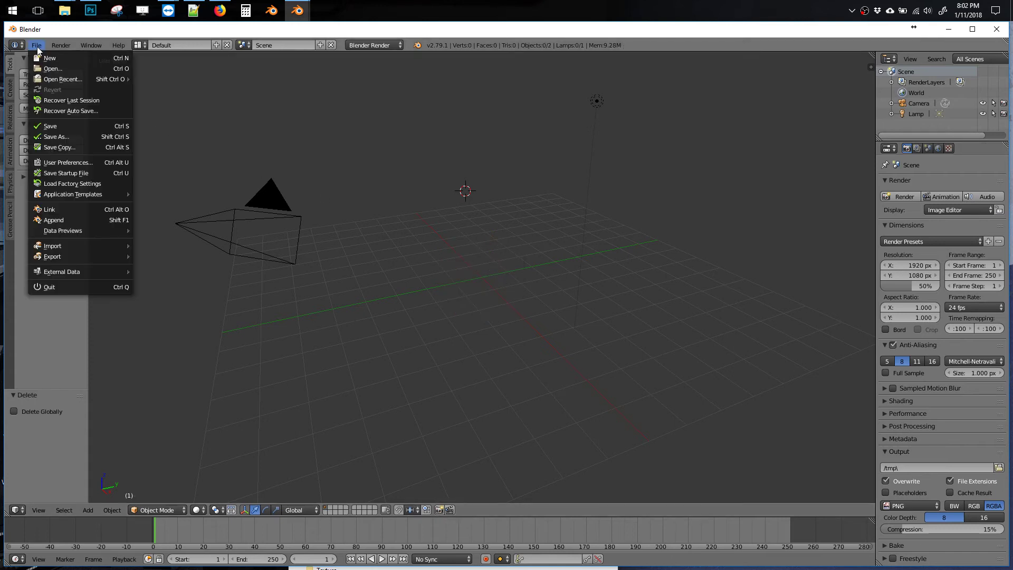
- Browse Append into Desktop\HP_Materials_Popup_Standalone\HEAVYPOLY_Materials.blend\Object and select Cube
click(62, 220)
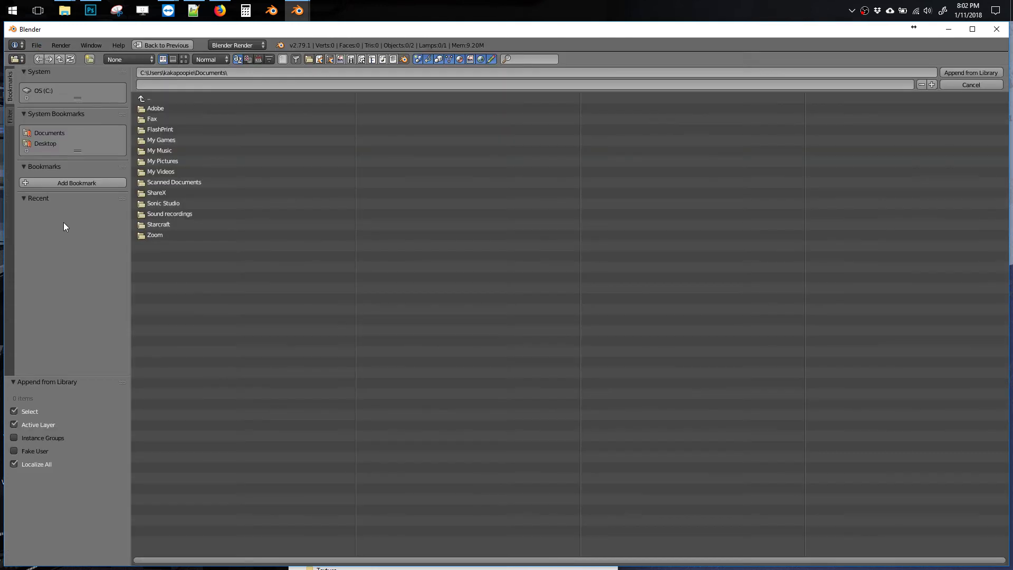
click(76, 142)
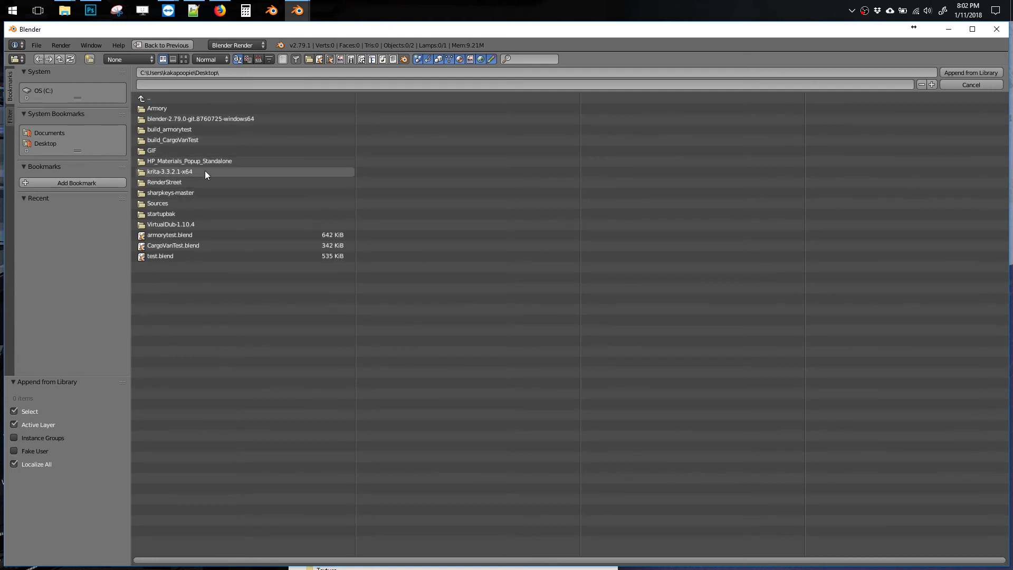
click(182, 161)
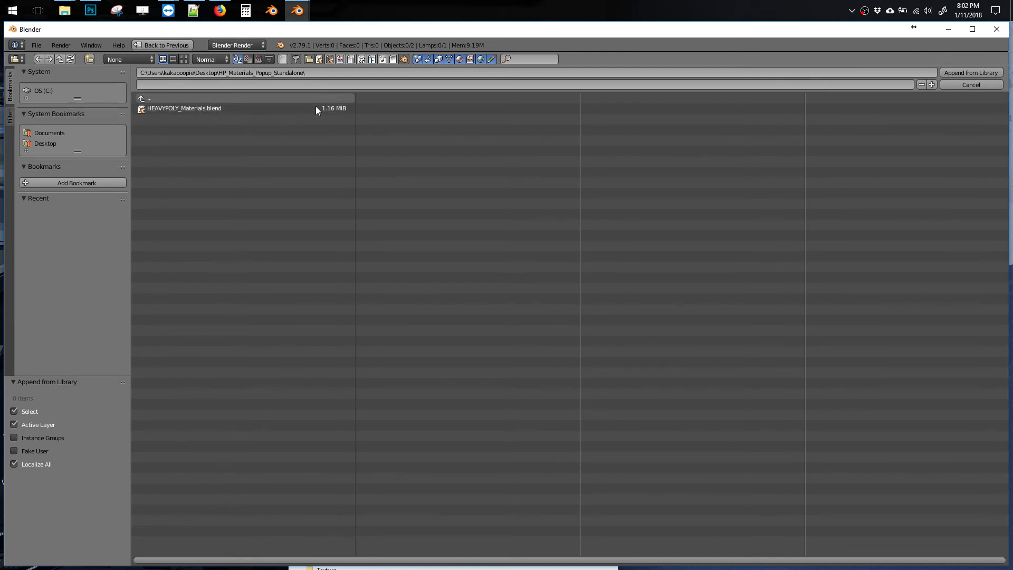
click(275, 108)
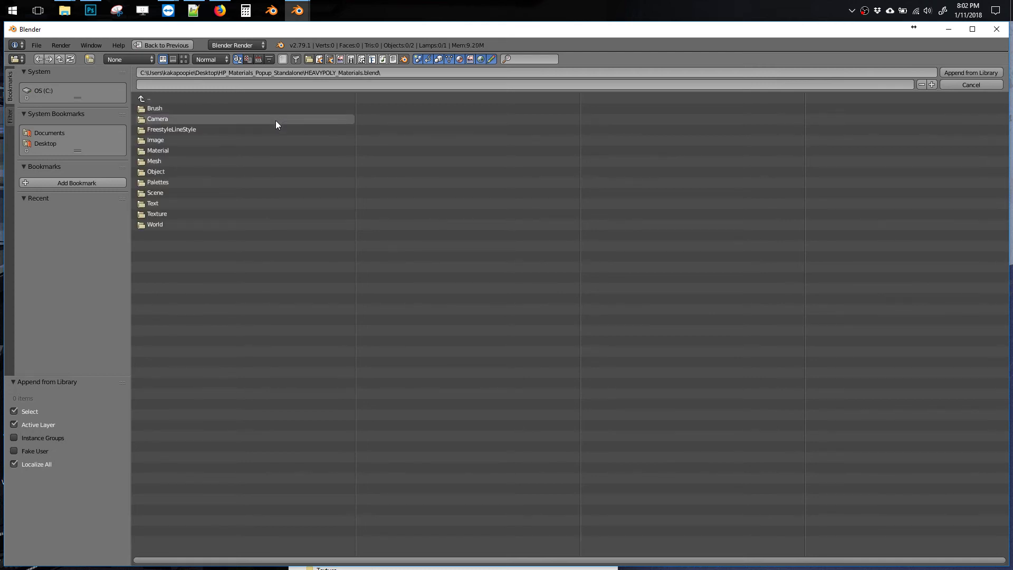
click(189, 169)
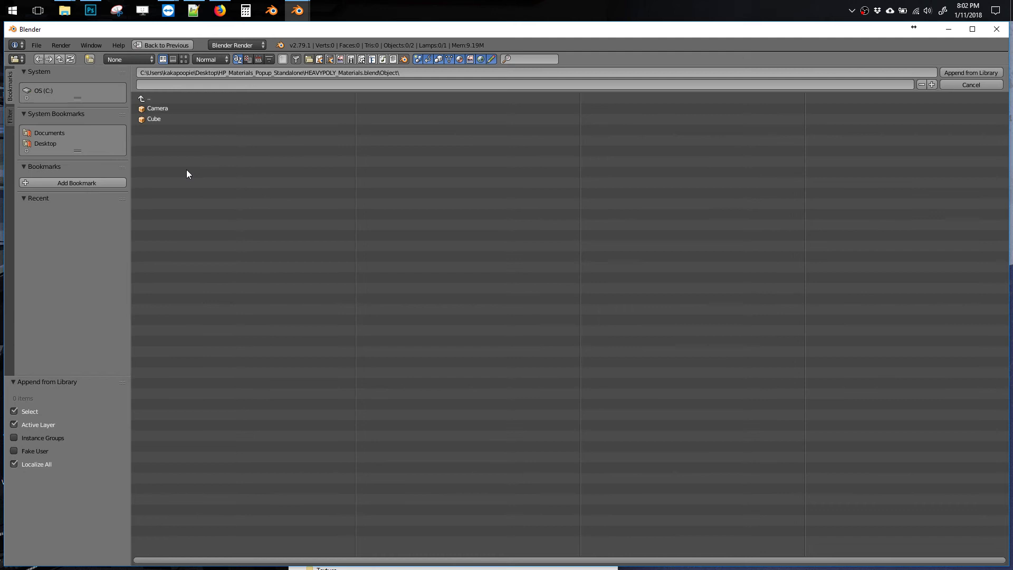
click(162, 119)
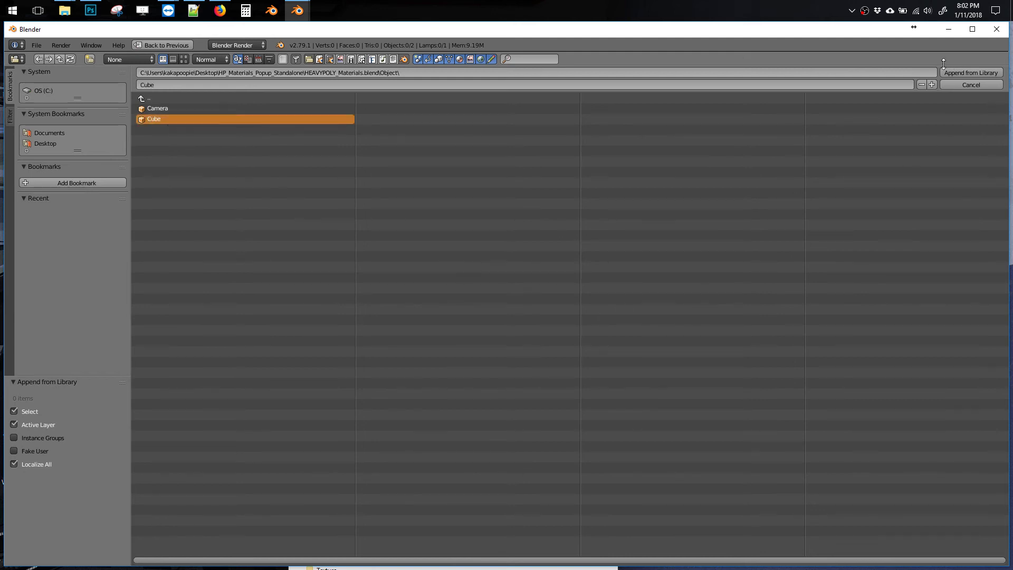
- Append the Cube into the scene and switch the render engine to Cycles Render
click(951, 72)
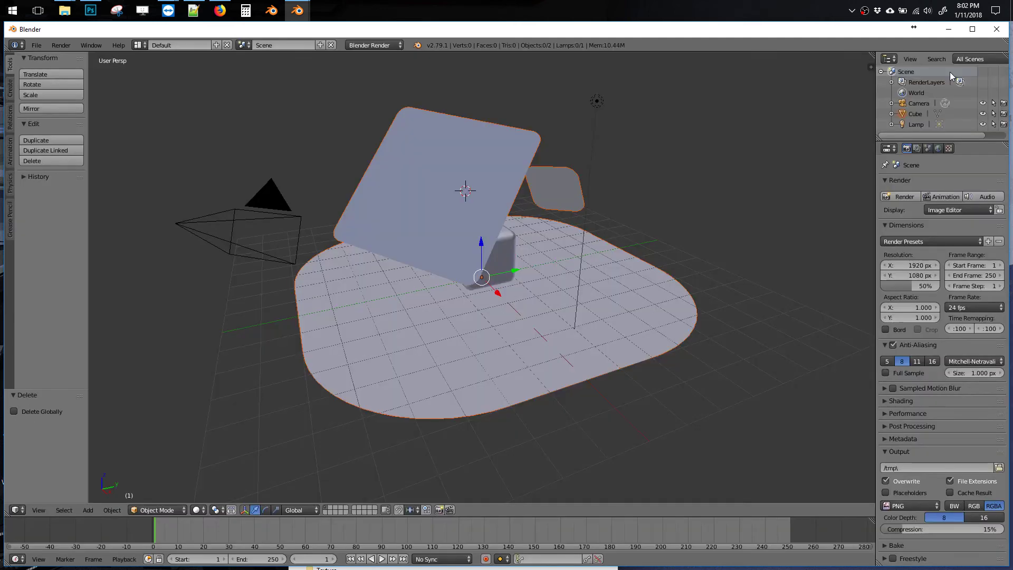
middle_drag(720, 210, 608, 218)
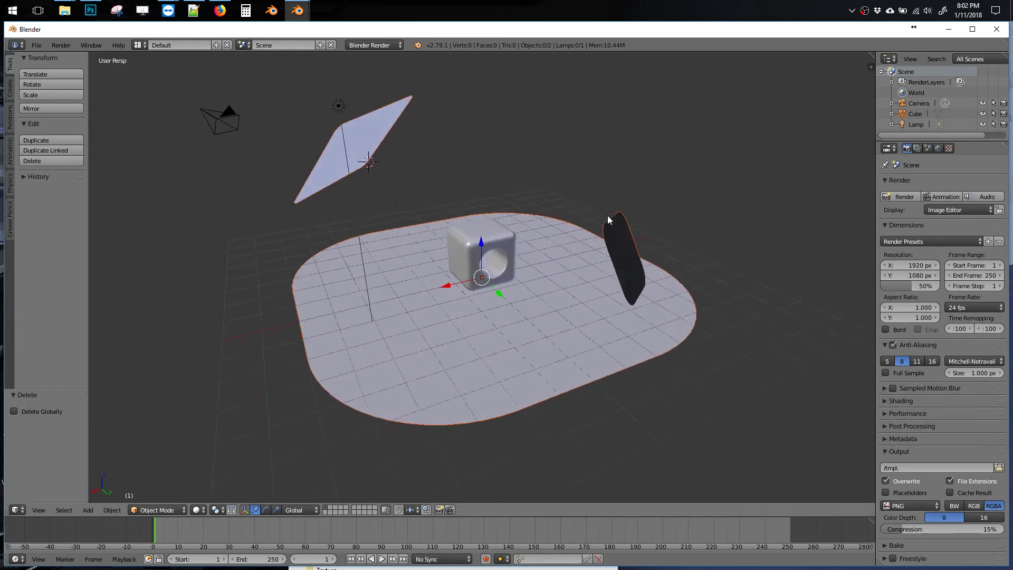
click(371, 46)
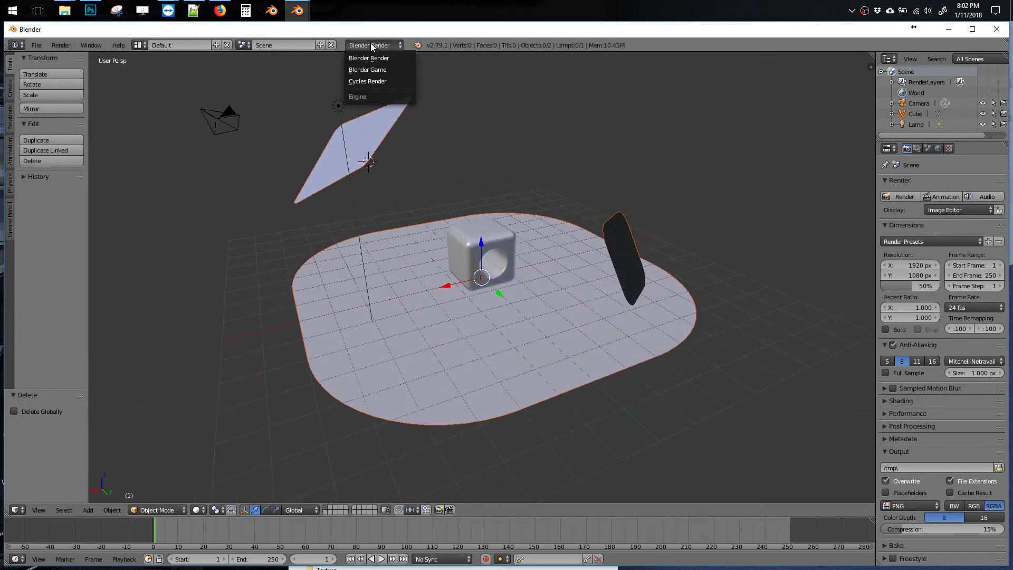
click(373, 81)
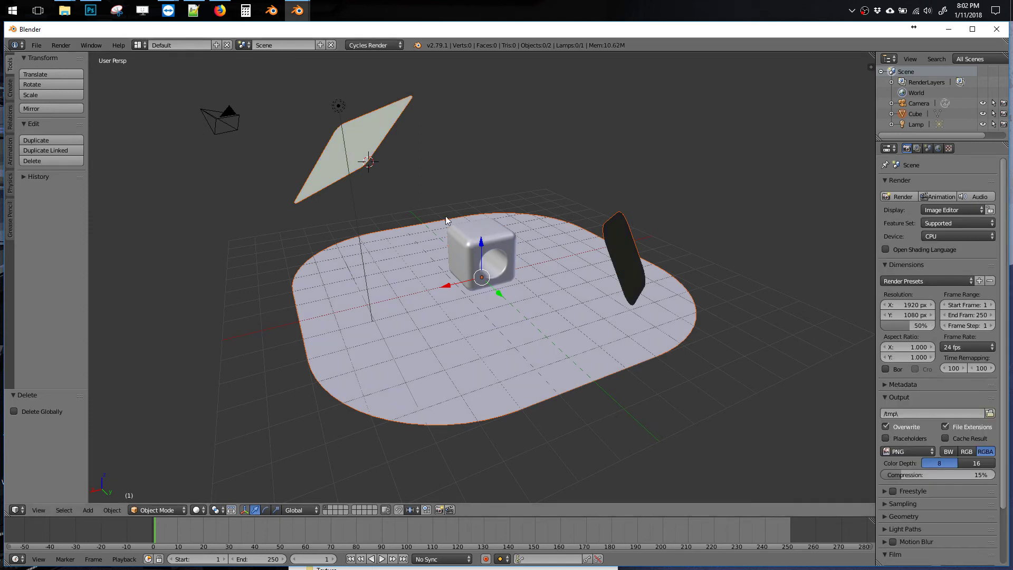
- Select the appended cube, inspect its modifier and material tabs, then return to Render settings
right_click(543, 241)
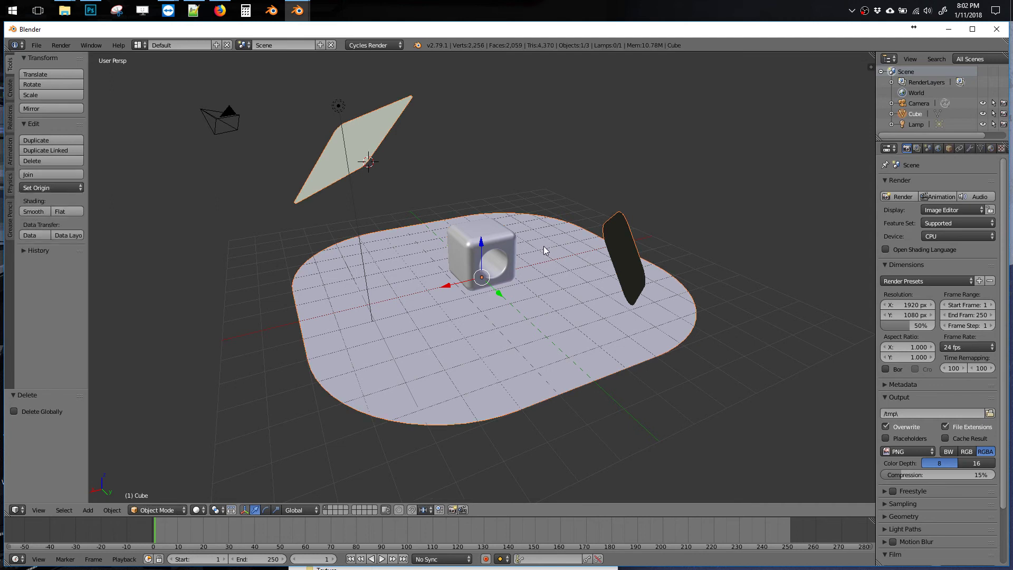
click(981, 149)
click(949, 148)
click(970, 148)
click(991, 148)
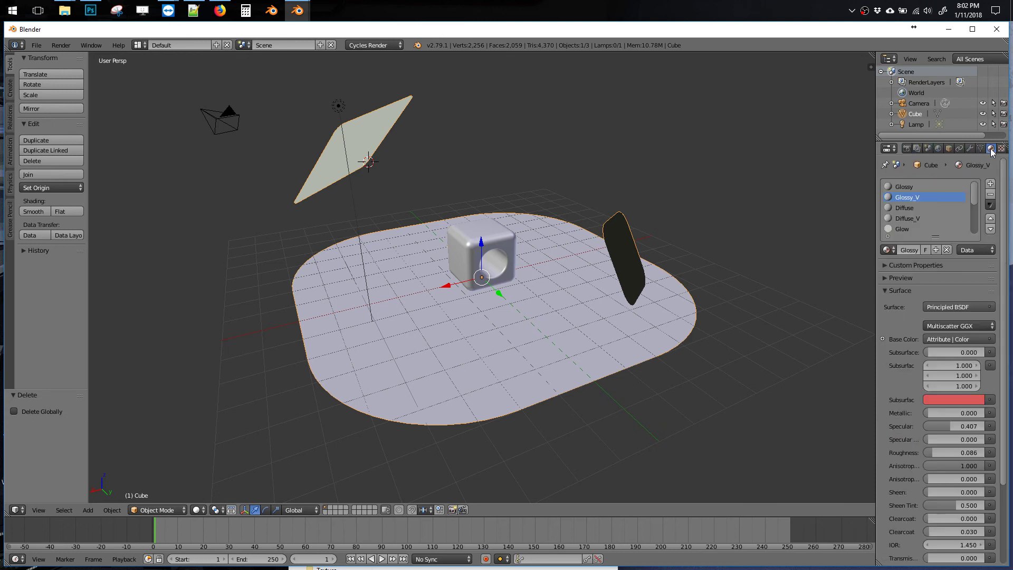
click(938, 148)
click(907, 148)
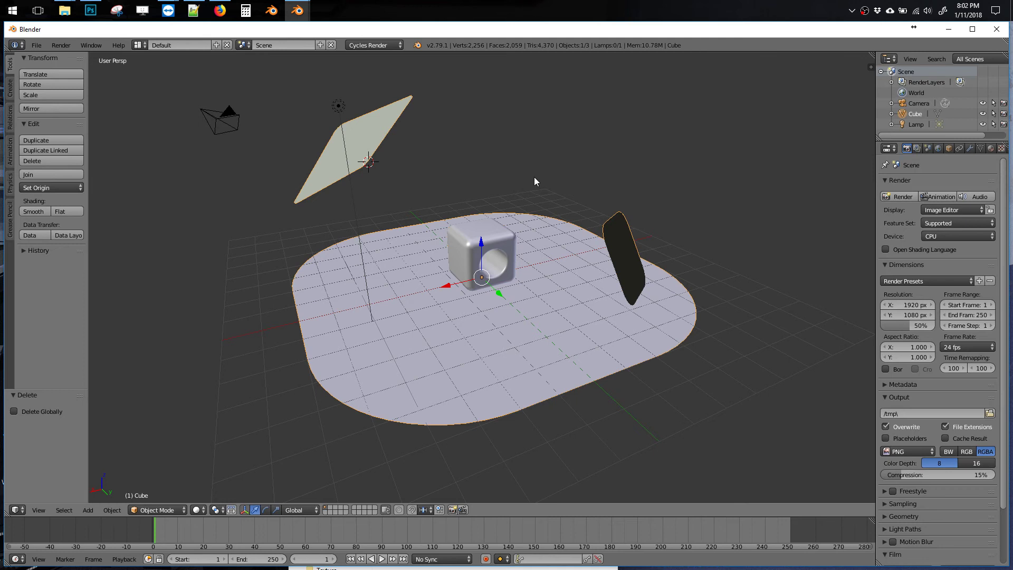
key(shift+v)
- Save the current Cycles scene as the startup file and confirm
click(35, 46)
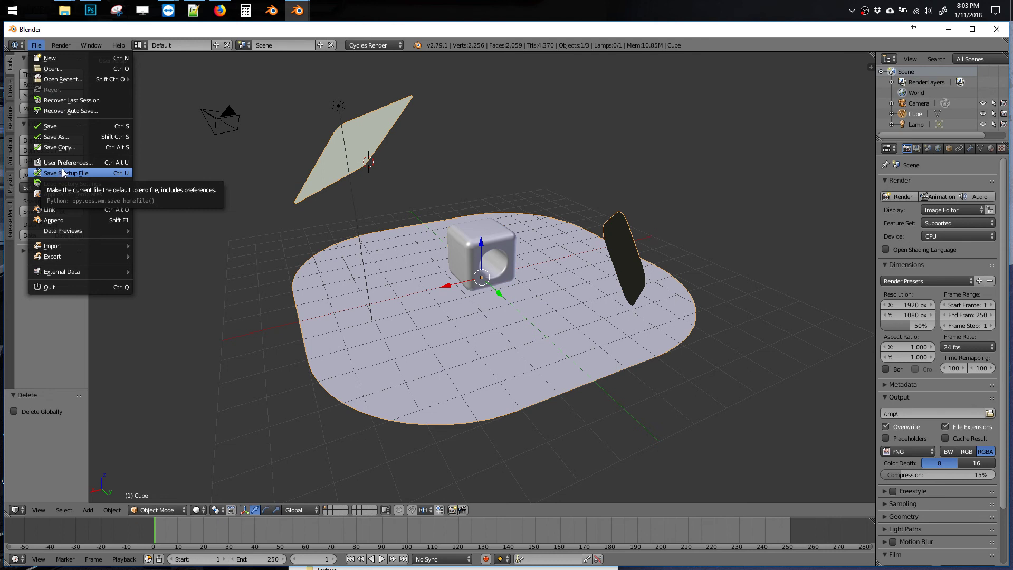
mouse_move(64, 10)
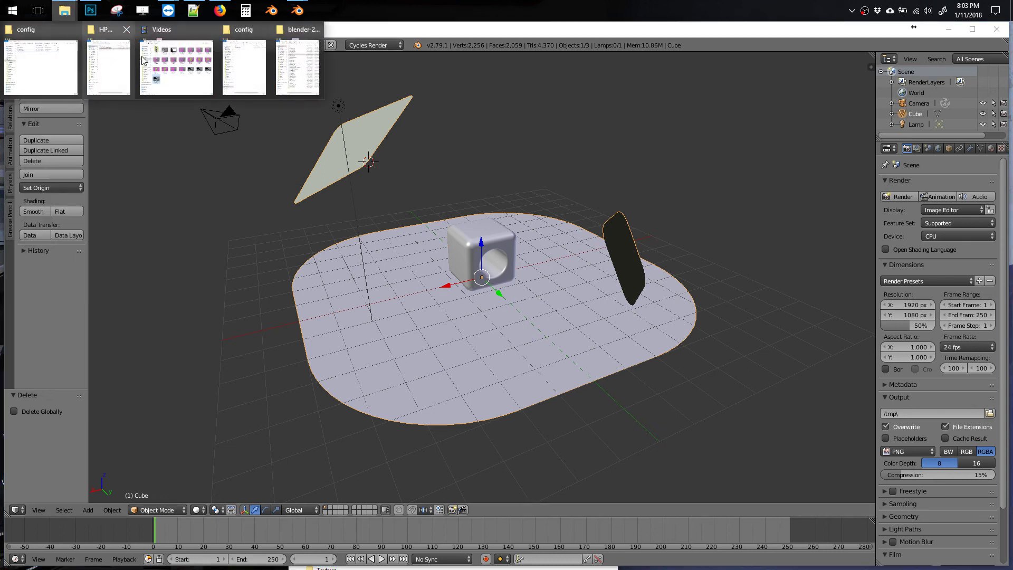
click(153, 172)
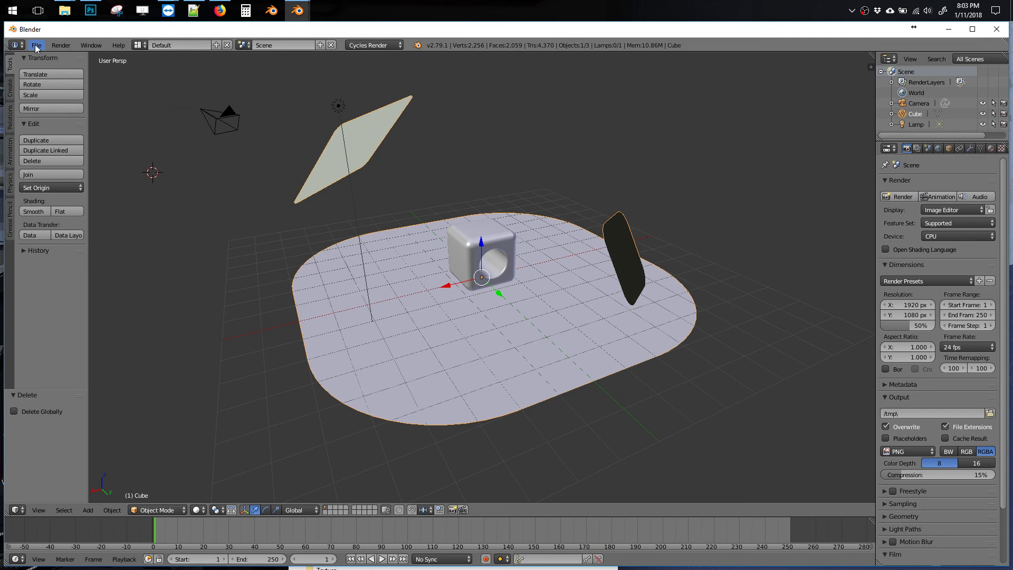
click(35, 45)
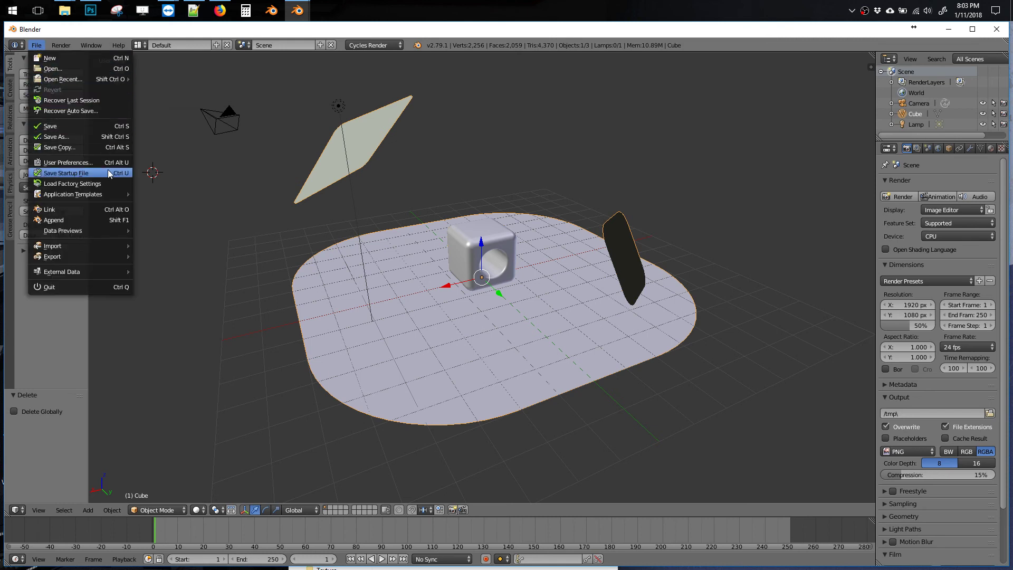
click(71, 172)
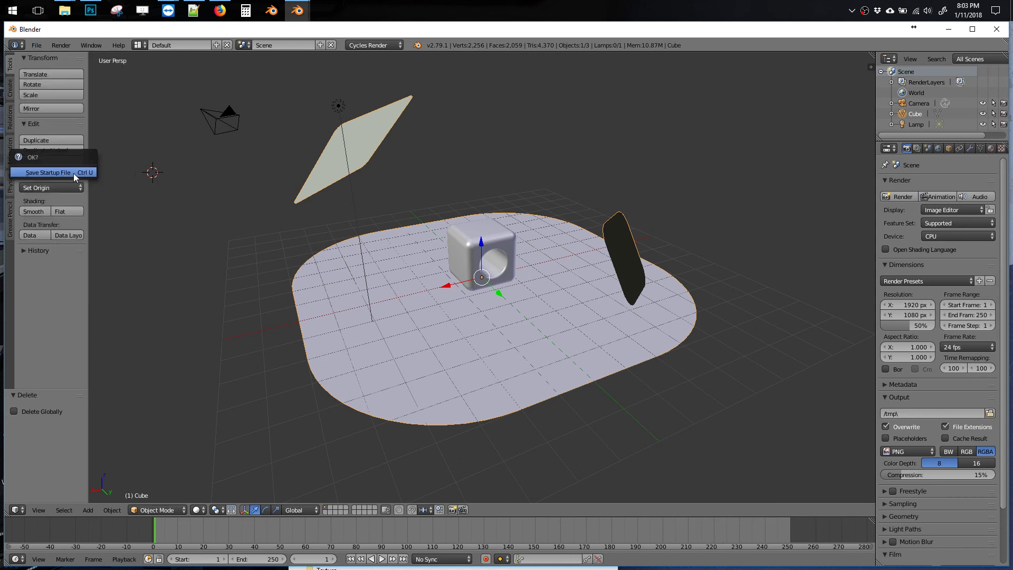
click(71, 172)
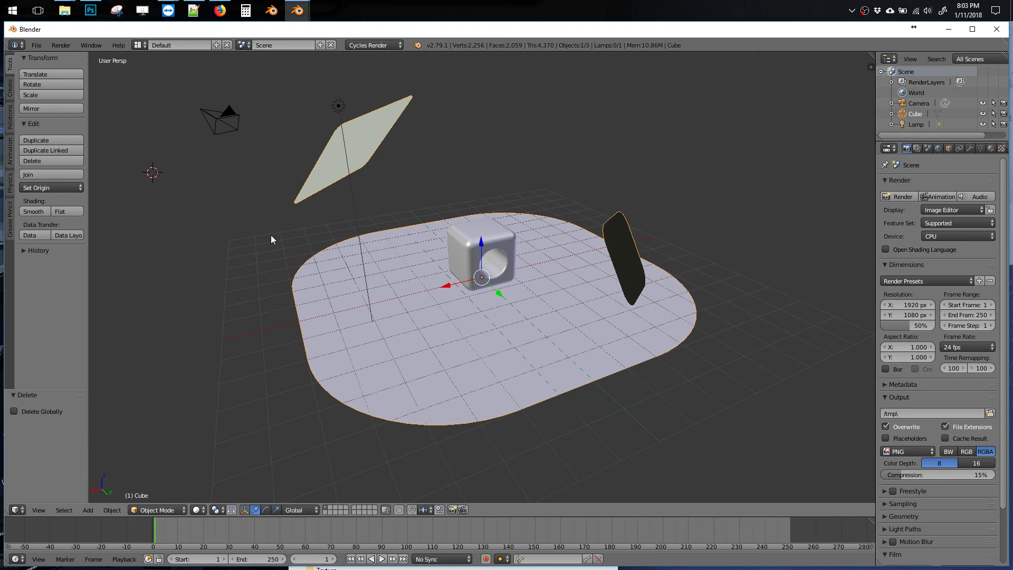
- Save the startup file a second time and confirm it
click(36, 45)
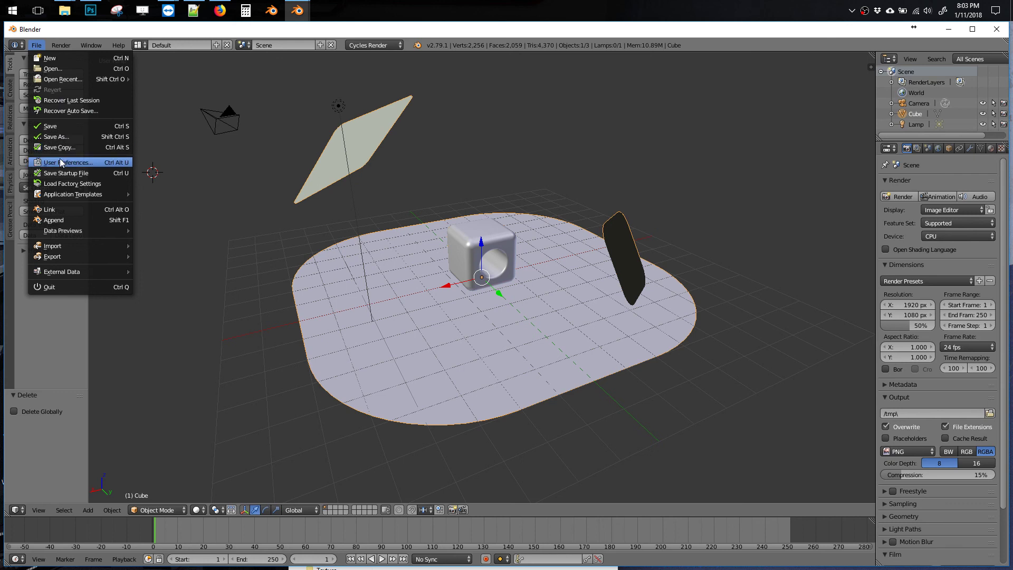
click(63, 173)
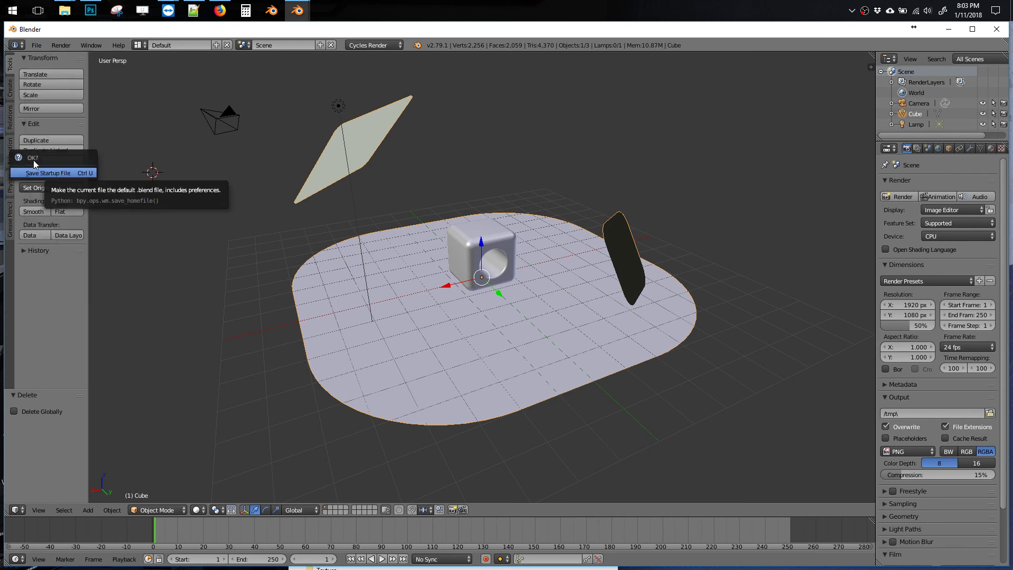
click(47, 173)
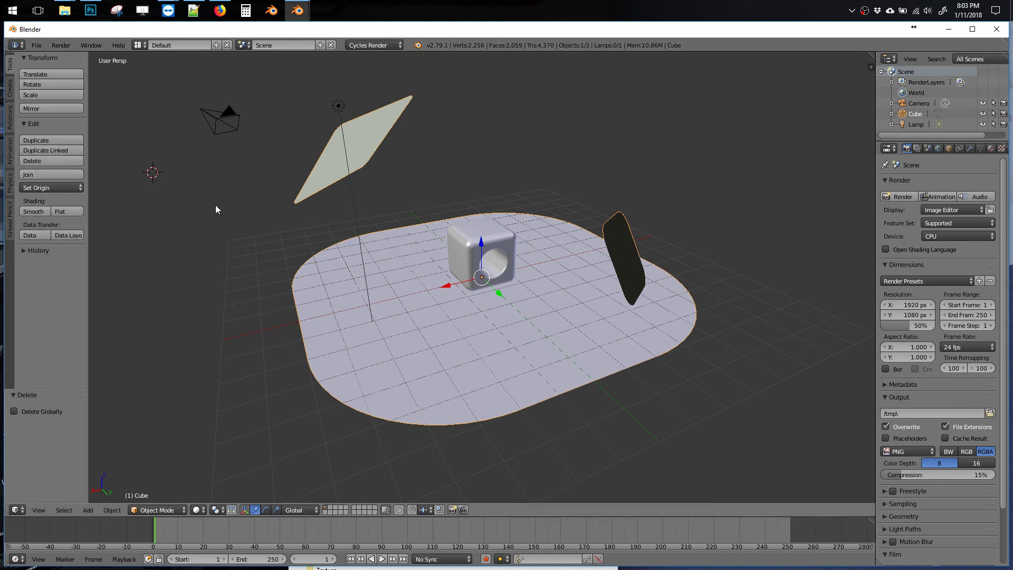
- Quit Blender without saving, relaunch blender.exe and dismiss the splash screen
key(shift+q)
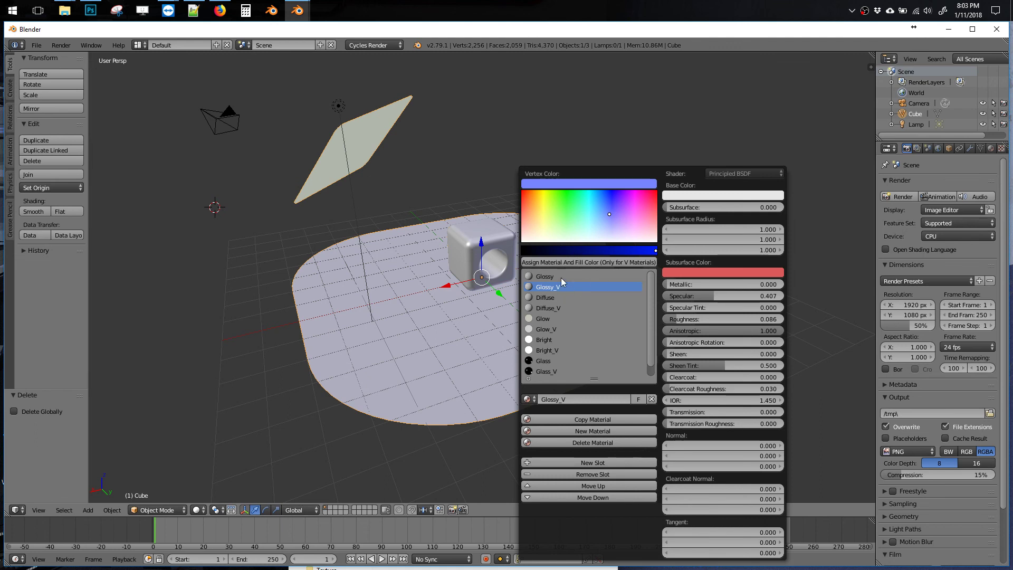
click(997, 33)
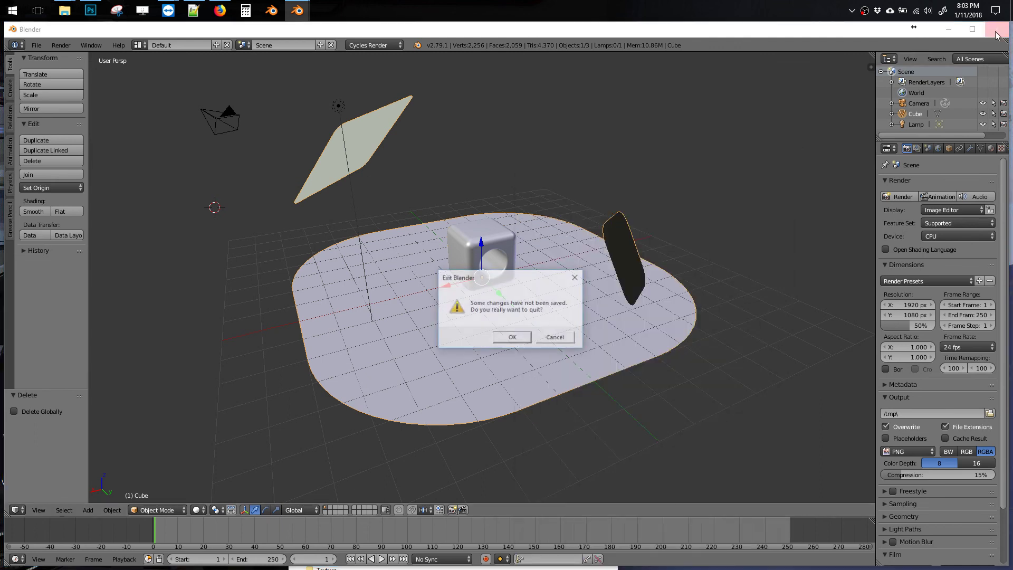
click(513, 338)
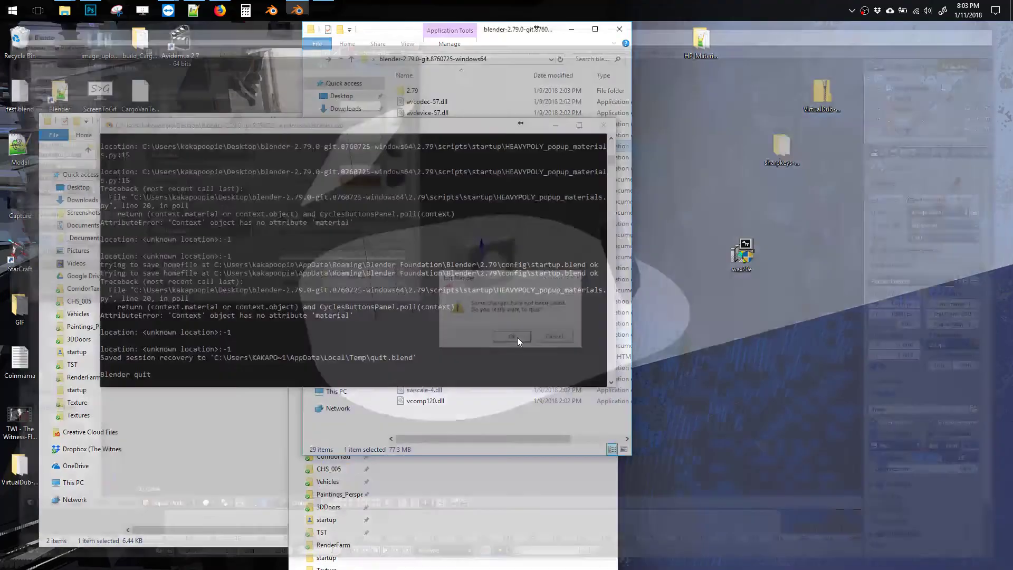
double_click(463, 148)
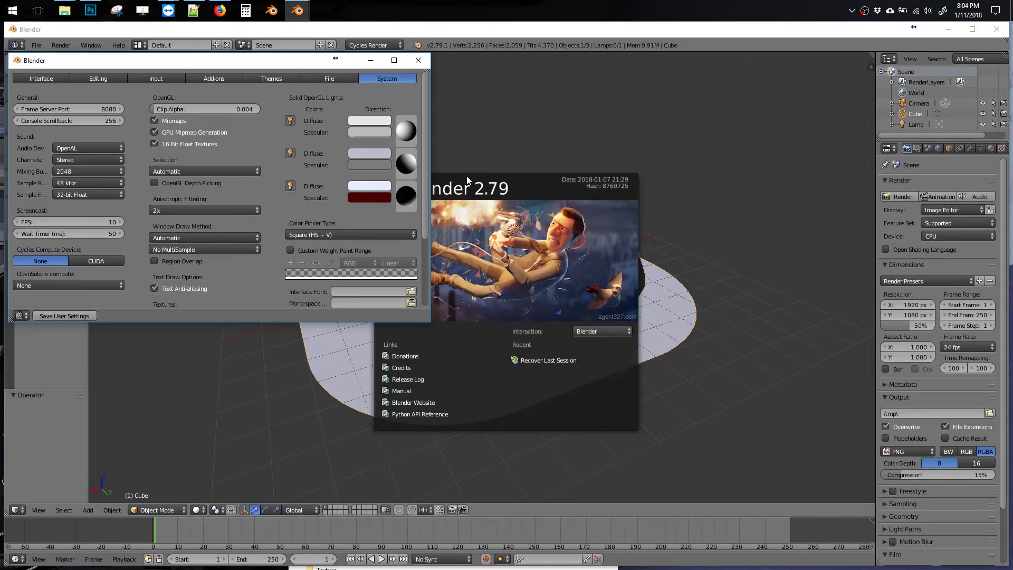
click(440, 99)
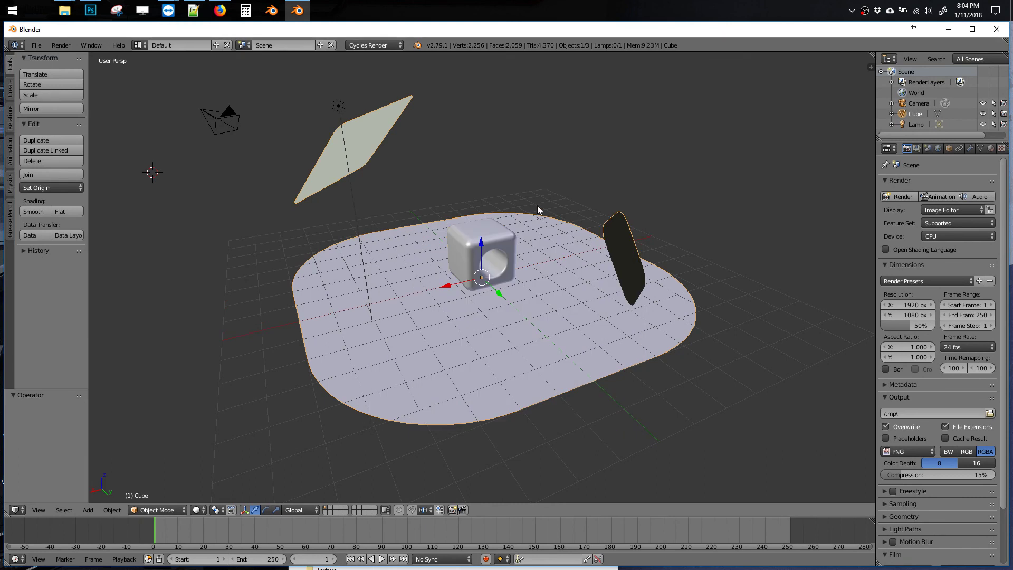
- Check the material pop-up still works after restart and switch the cube into Edit Mode
key(shift+q)
middle_drag(482, 229, 458, 214)
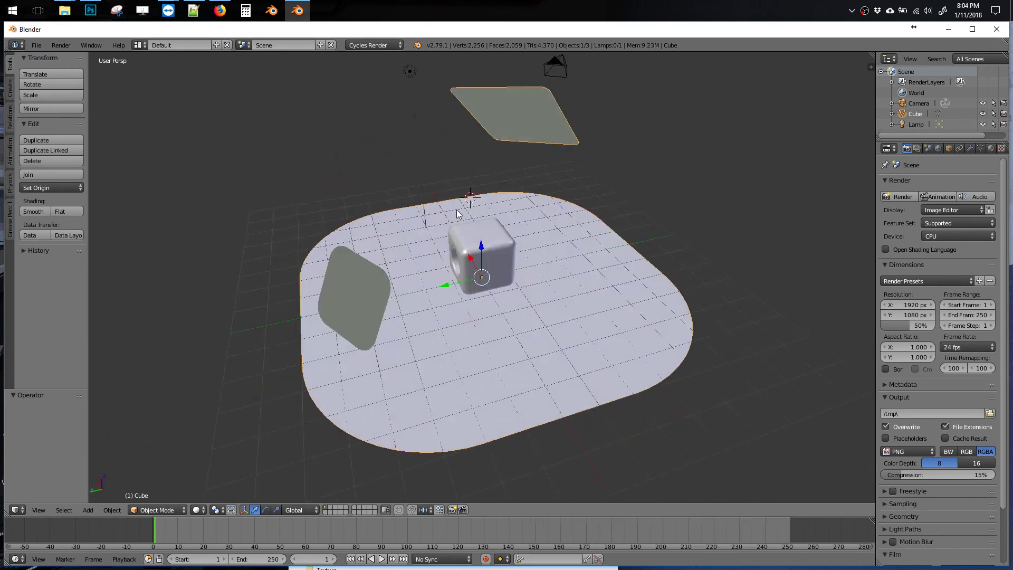
click(168, 507)
click(162, 495)
click(162, 494)
click(158, 482)
middle_drag(401, 369, 444, 328)
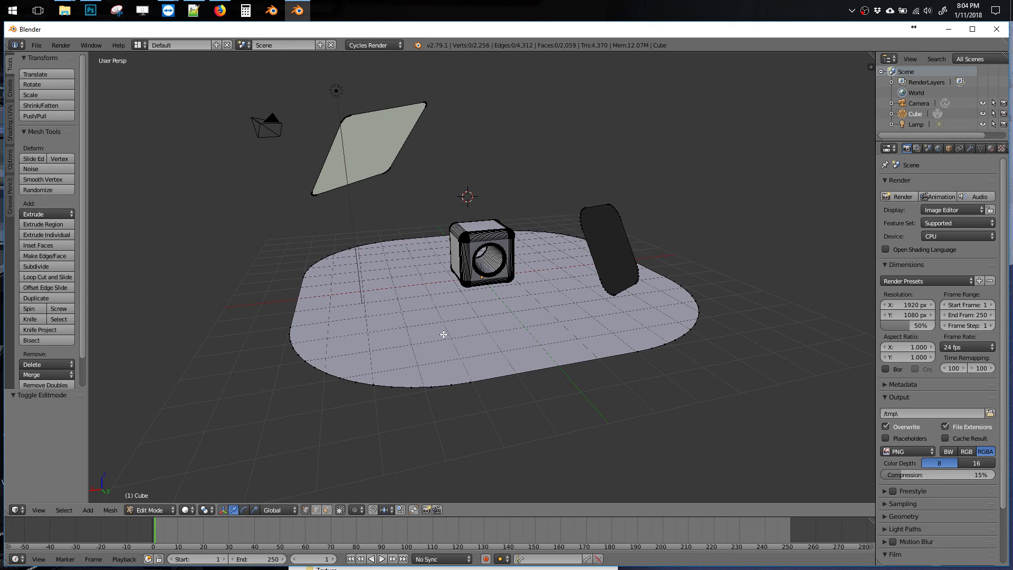